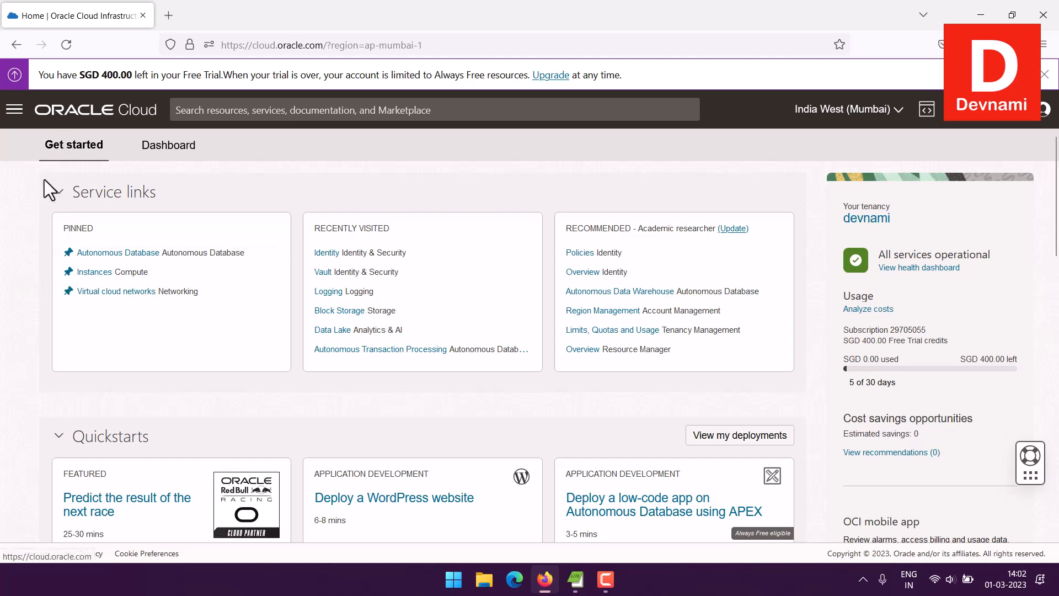
Step: Go through Oracle Database to the Autonomous Database list in the root compartment
scroll(10, 217, "down", 5)
scroll(10, 217, "down", 5)
scroll(10, 216, "up", 1)
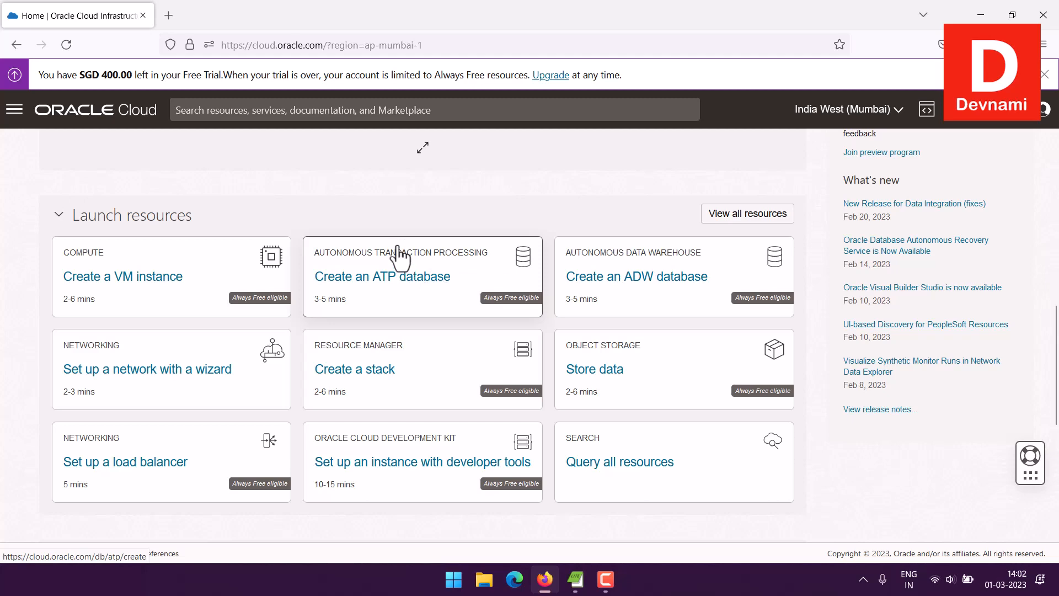
scroll(412, 284, "up", 6)
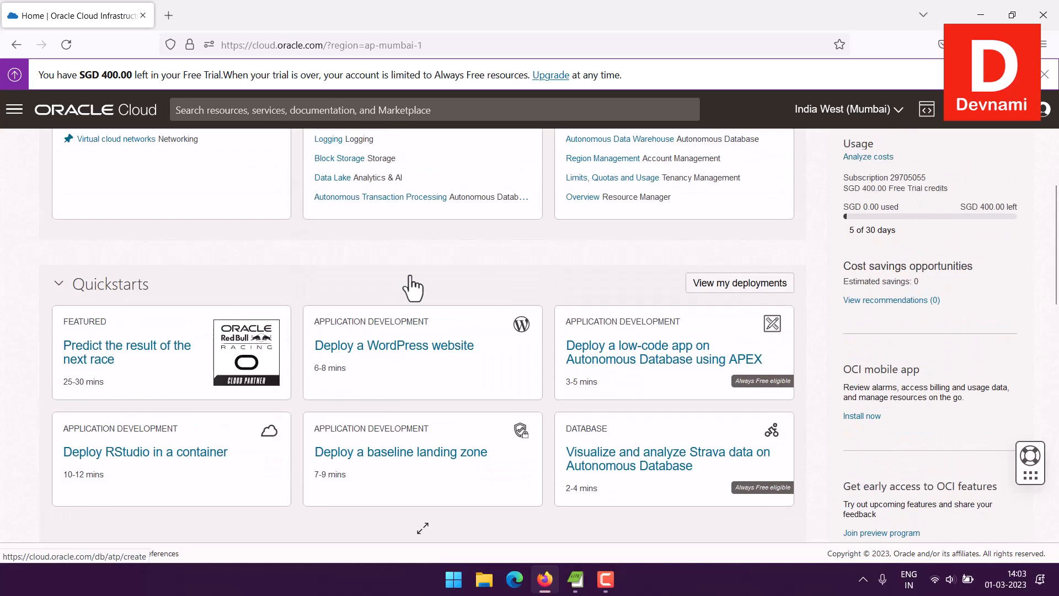
scroll(414, 284, "down", 5)
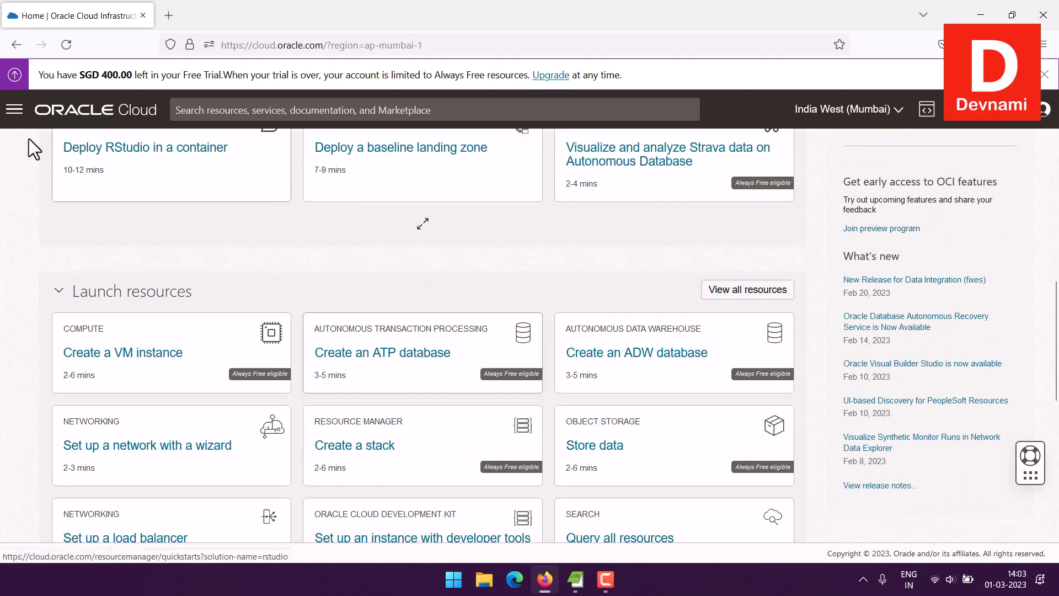
left_click(15, 111)
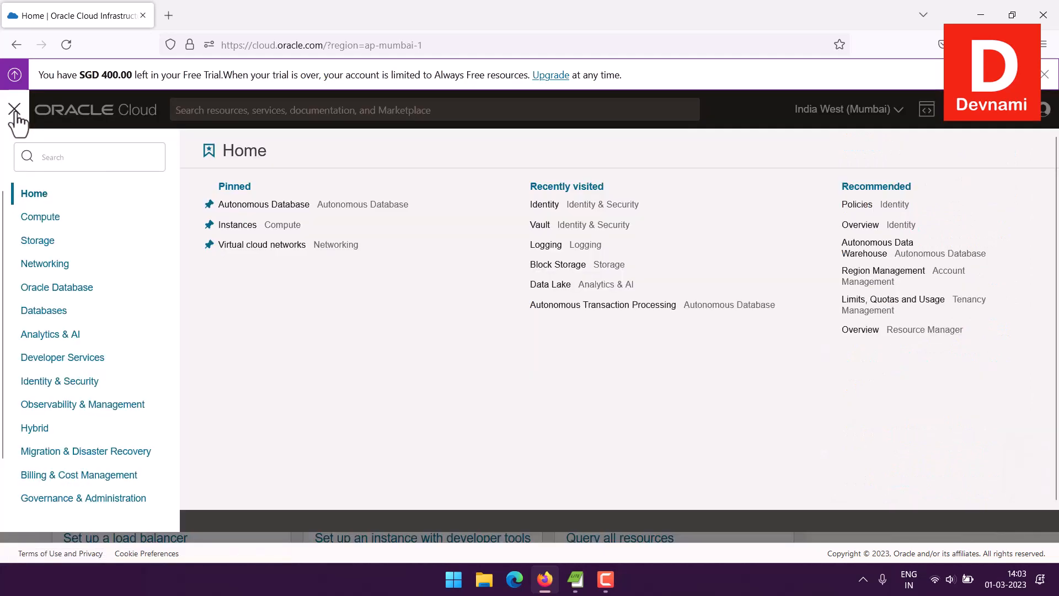
left_click(71, 289)
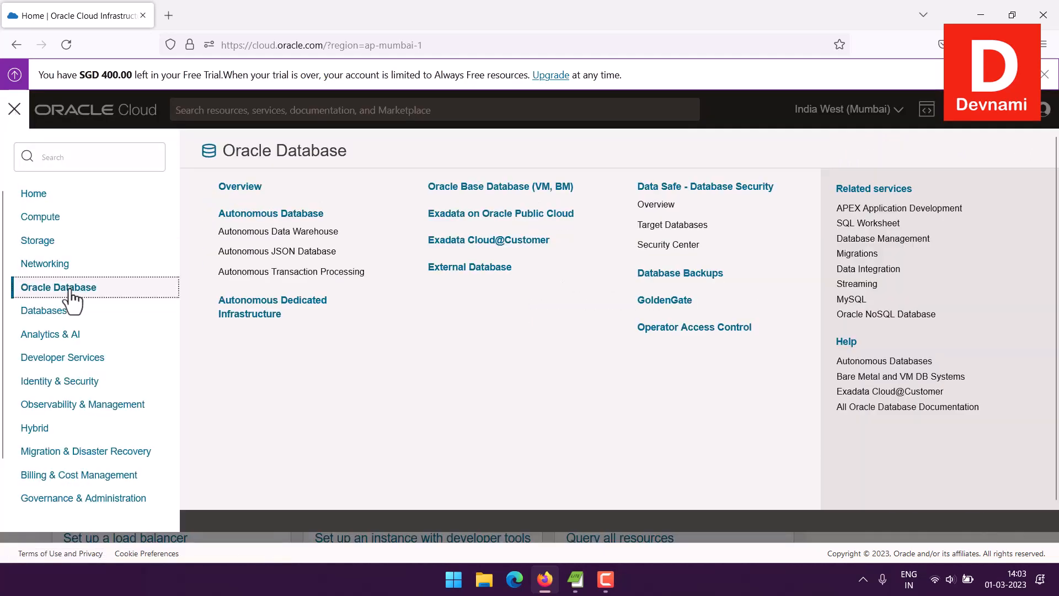
left_click(292, 215)
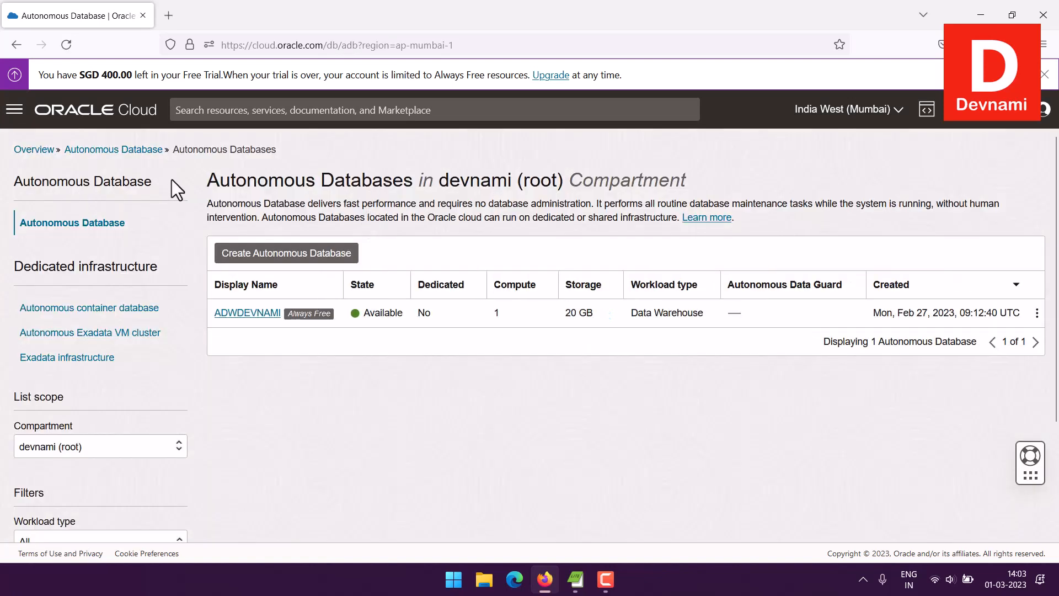
Step: Start creating an Autonomous Database, keeping the root compartment
left_click(253, 270)
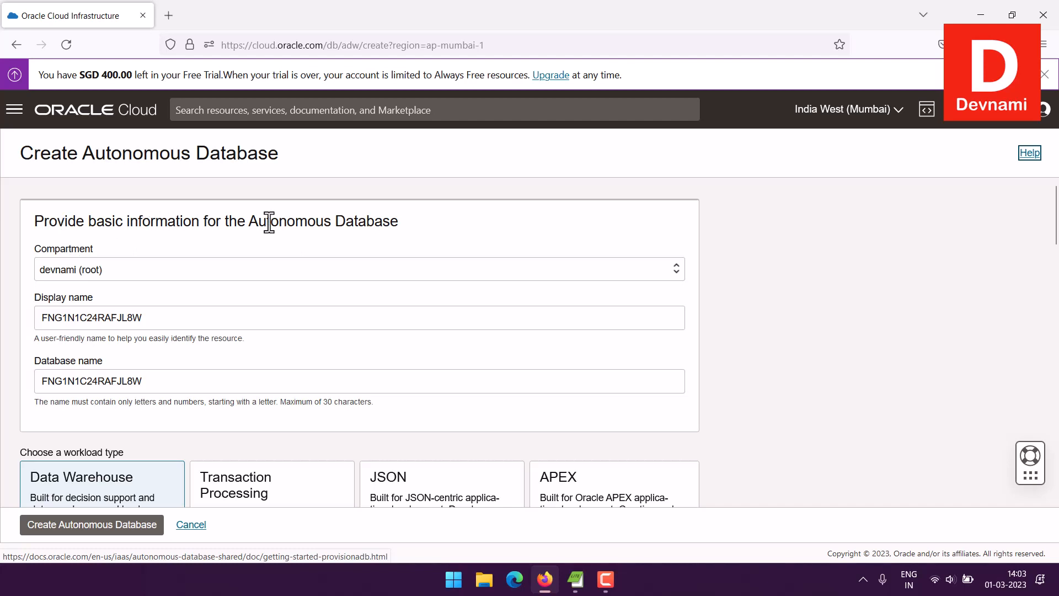
left_click(70, 271)
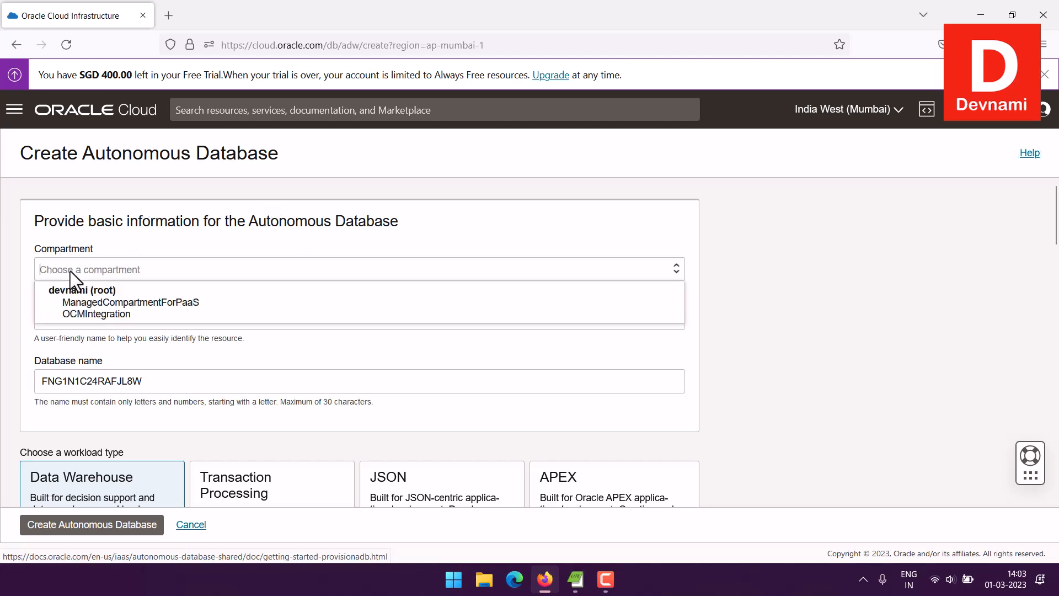
left_click(14, 250)
Step: Replace the generated display name and database name with ATPDEVNAMI
left_click(68, 319)
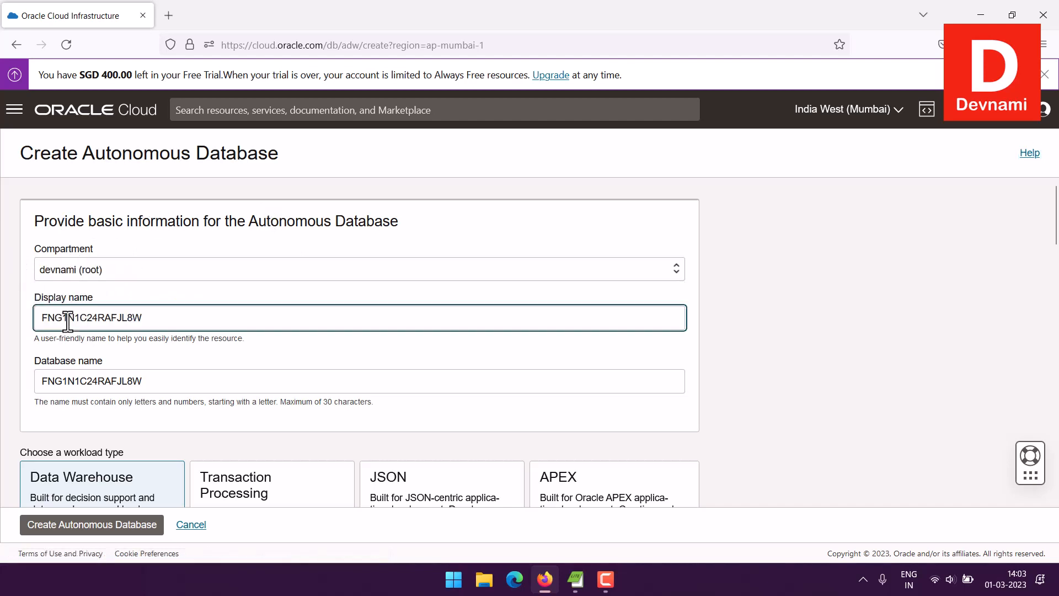
double_click(127, 317)
type("ATP")
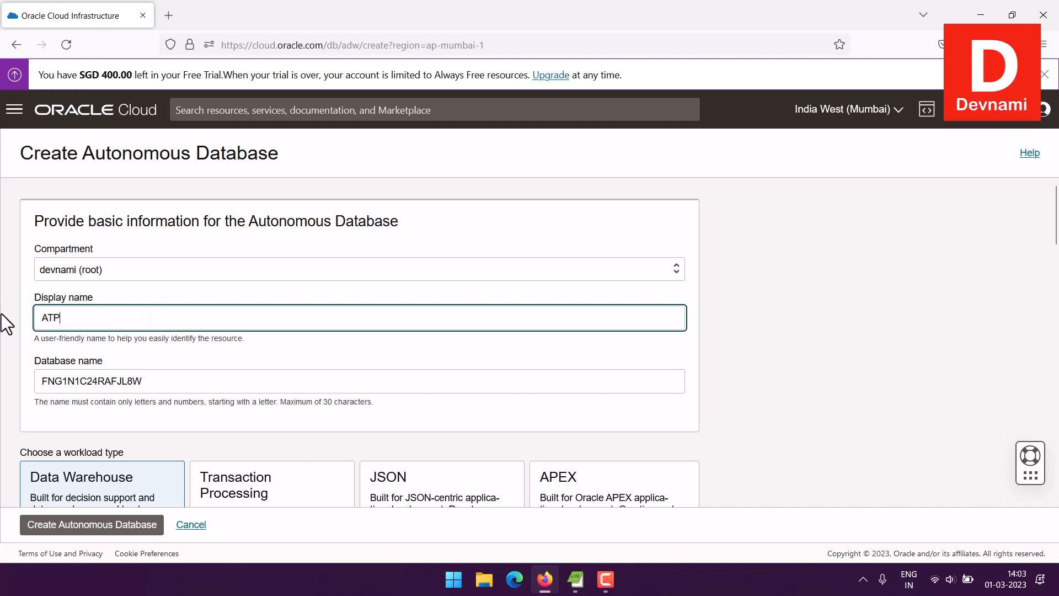
type("DEVNAMI")
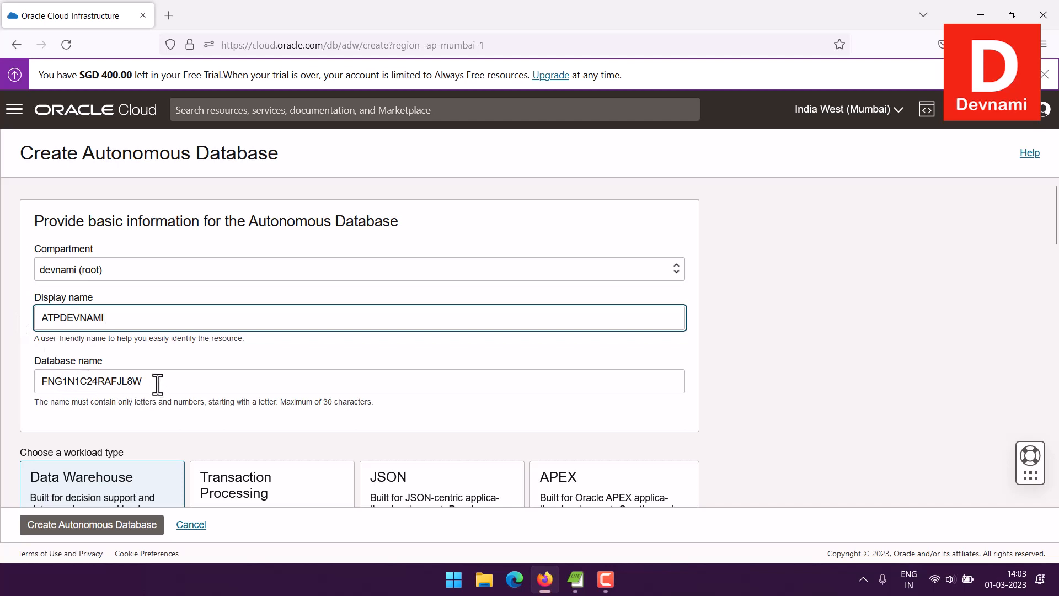
left_click_drag(156, 382, 5, 373)
type("AT")
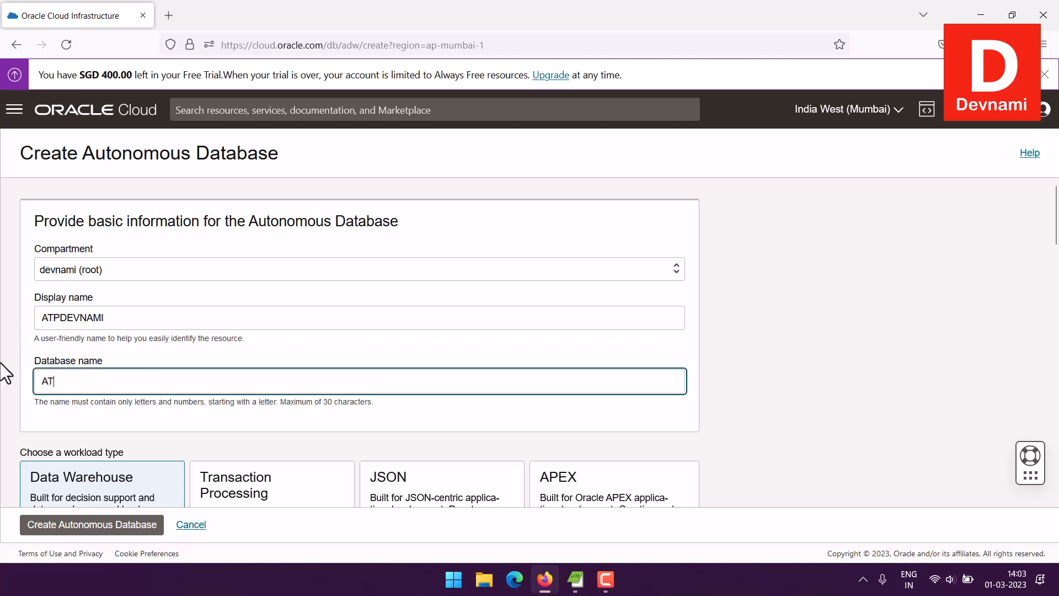
type("PDEVNAMI")
Step: Choose the Transaction Processing workload, keep database version 19c, and enable Always Free
scroll(2, 365, "down", 3)
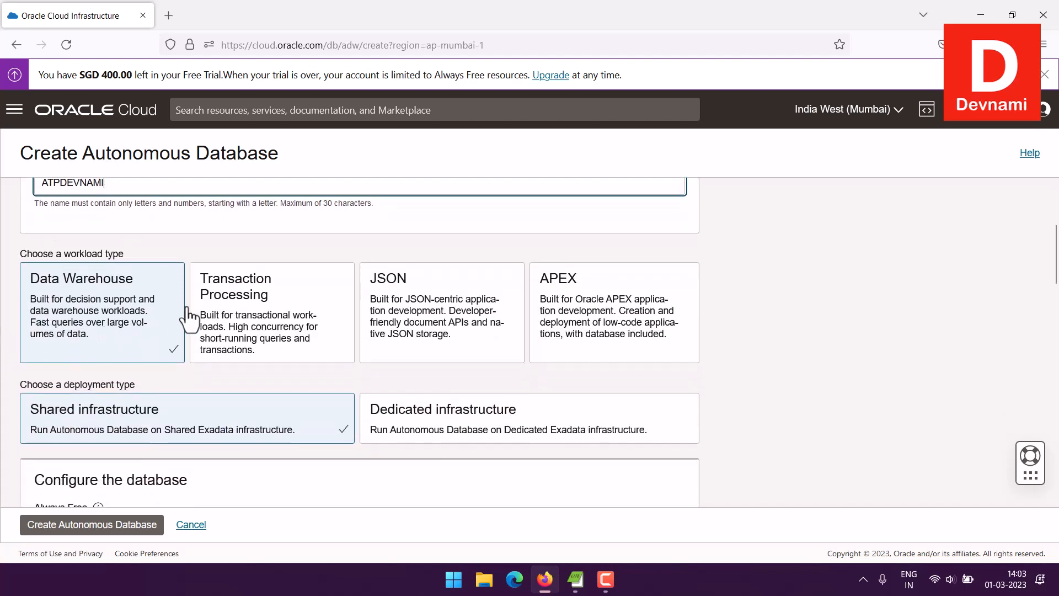
left_click(252, 309)
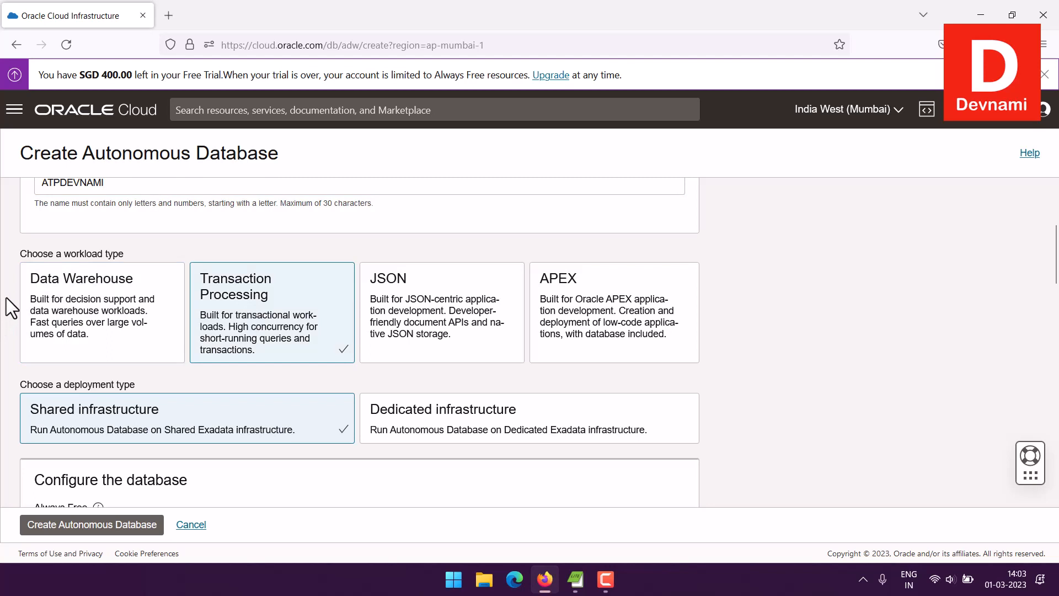
scroll(6, 298, "down", 1)
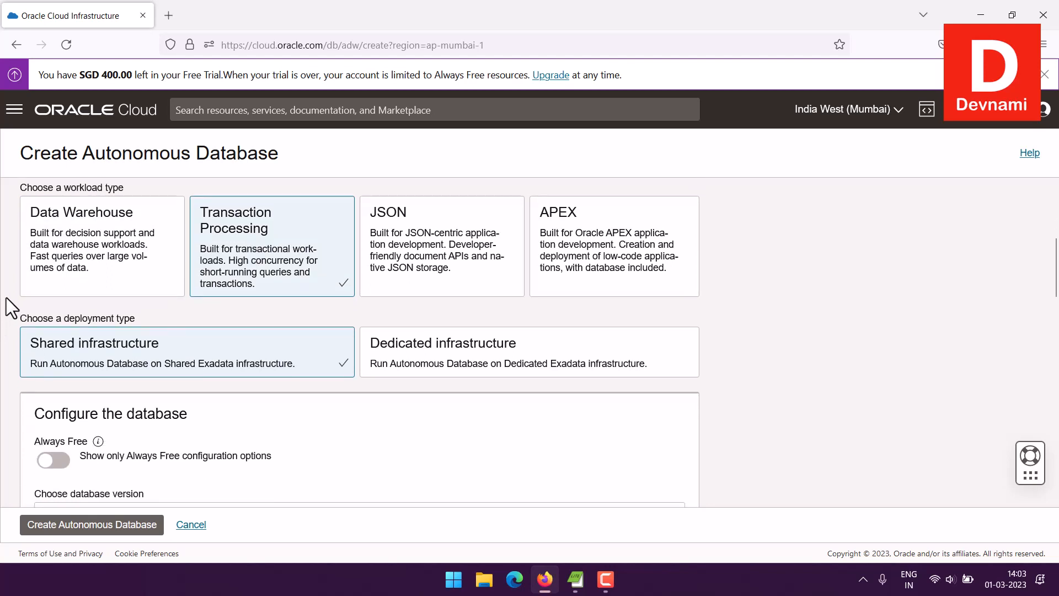
scroll(11, 307, "down", 2)
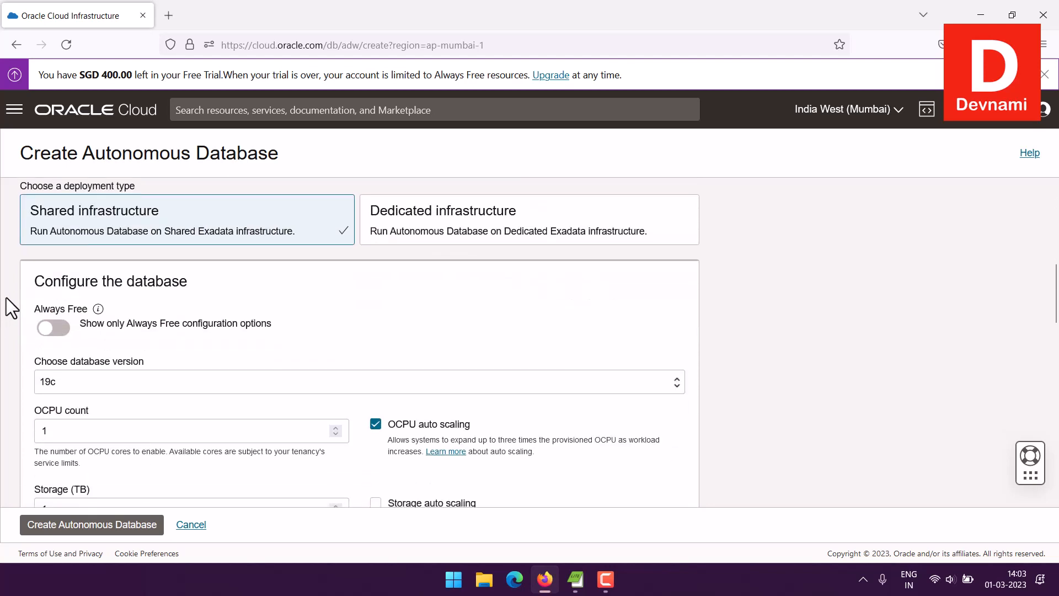
left_click(55, 329)
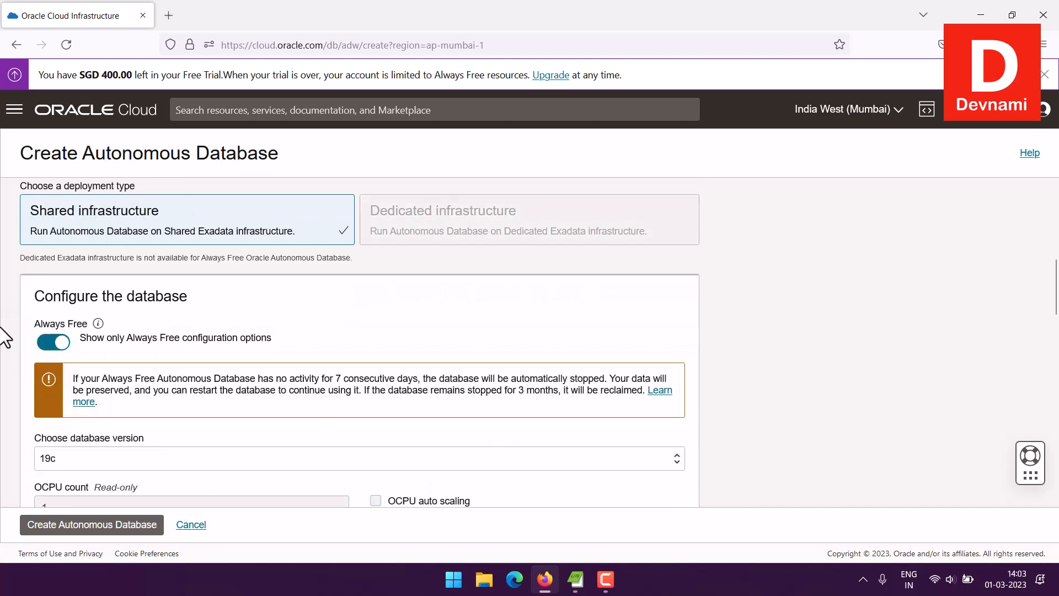
left_click(54, 342)
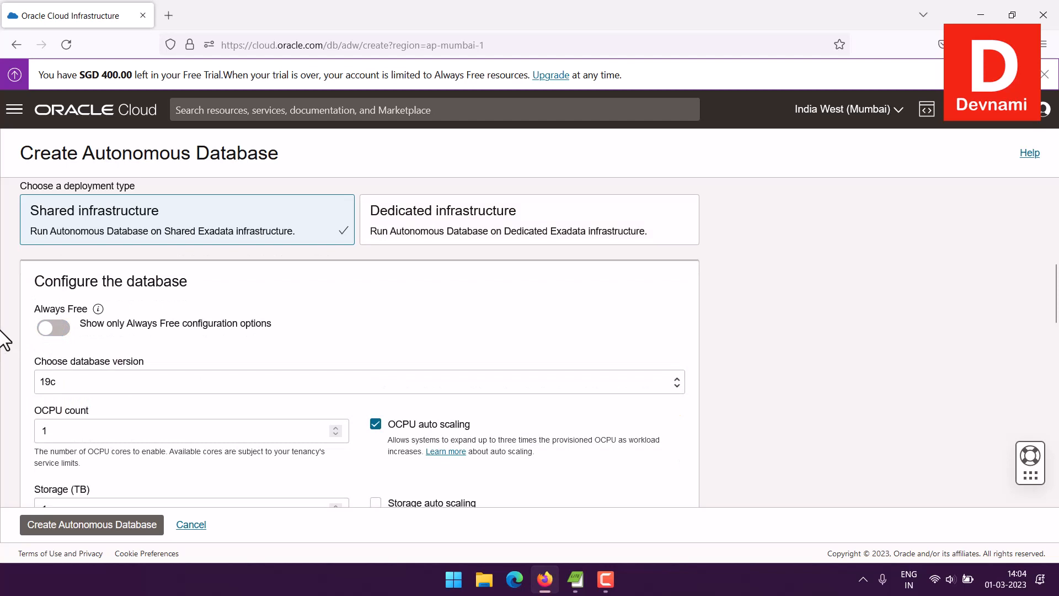
scroll(7, 343, "down", 1)
left_click(86, 315)
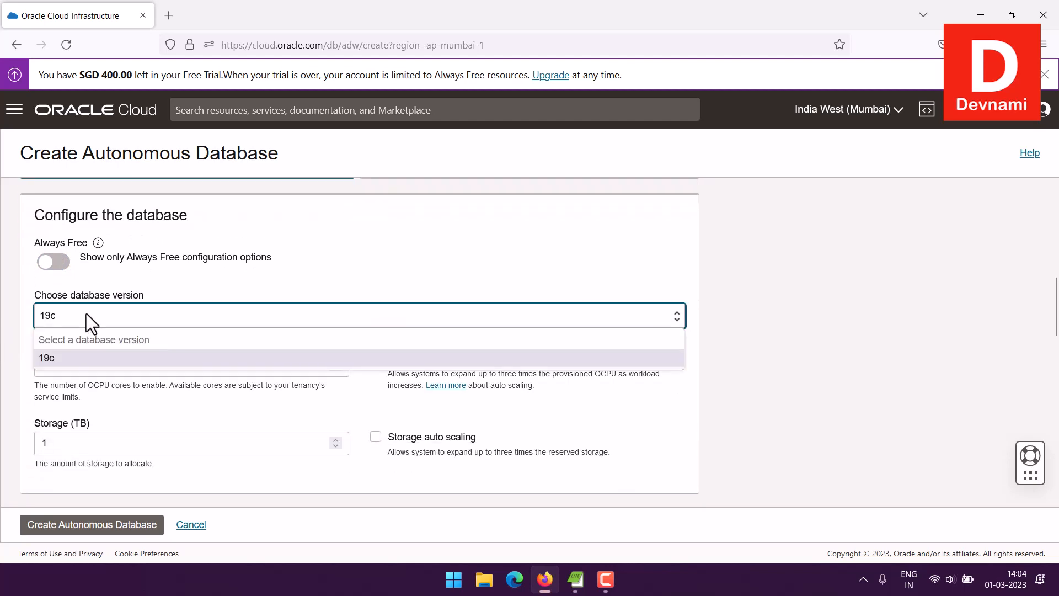
left_click(27, 318)
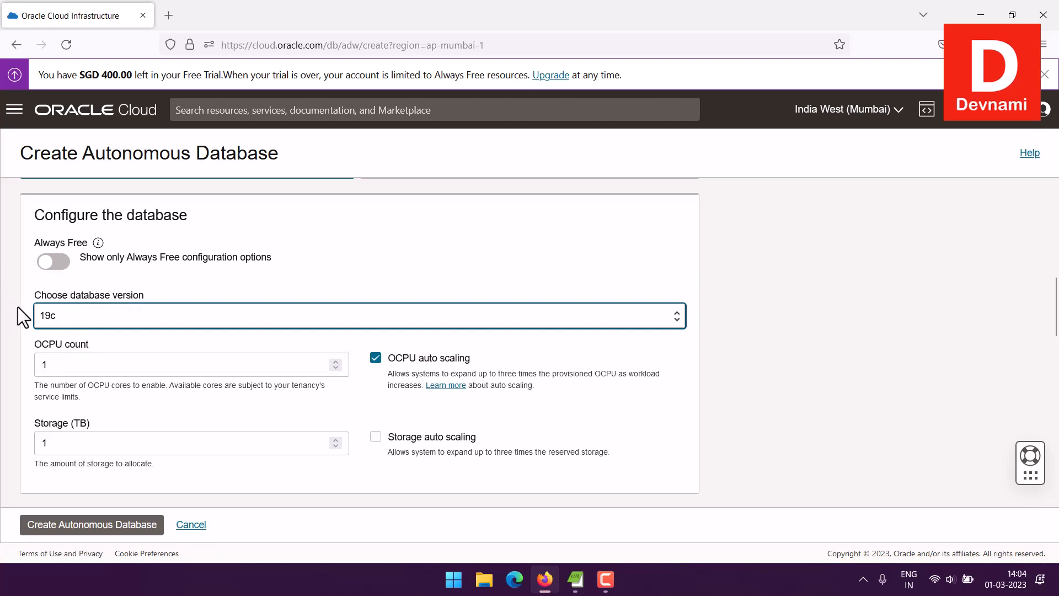
left_click(54, 263)
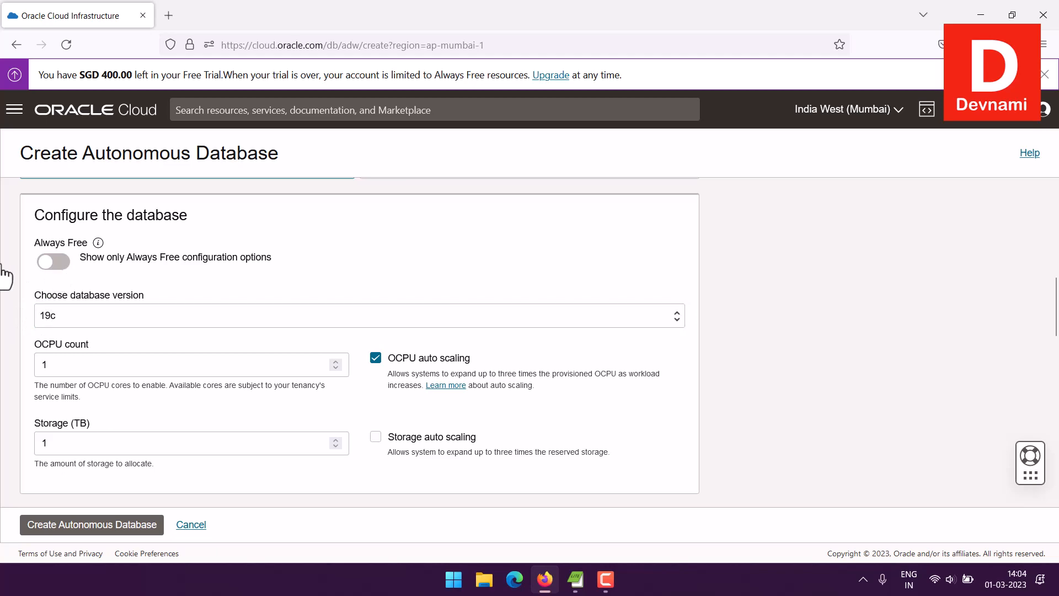
Step: Paste the ADMIN password into both the Password and Confirm password fields
scroll(19, 282, "down", 2)
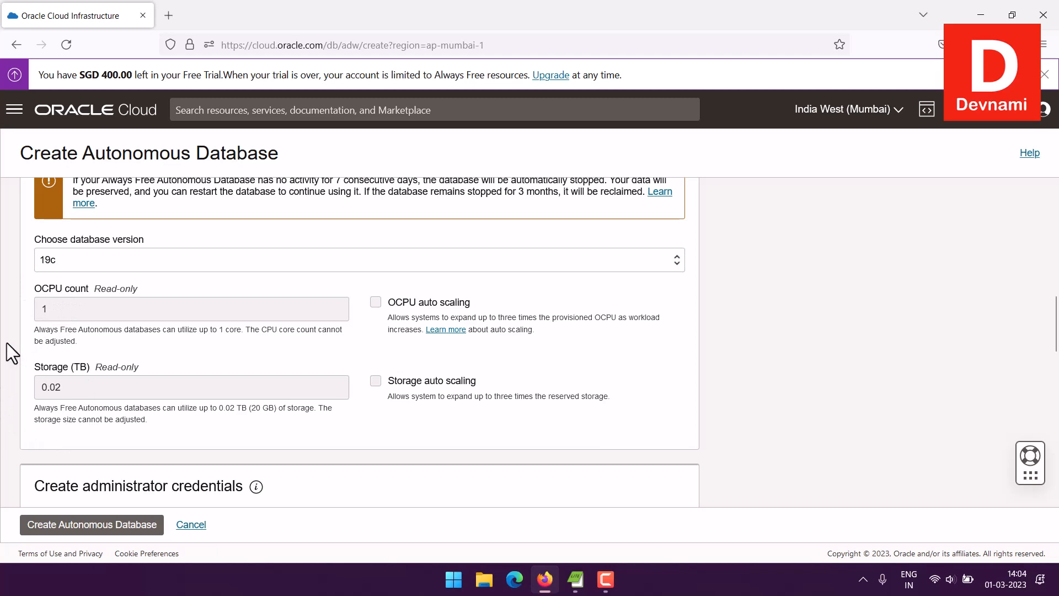
scroll(7, 343, "down", 3)
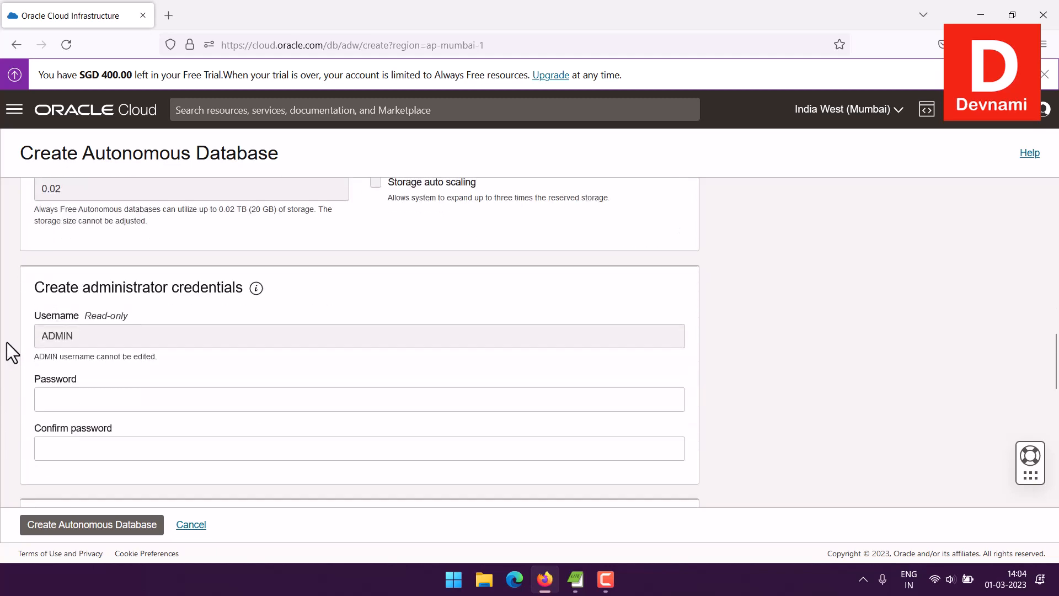
left_click(62, 391)
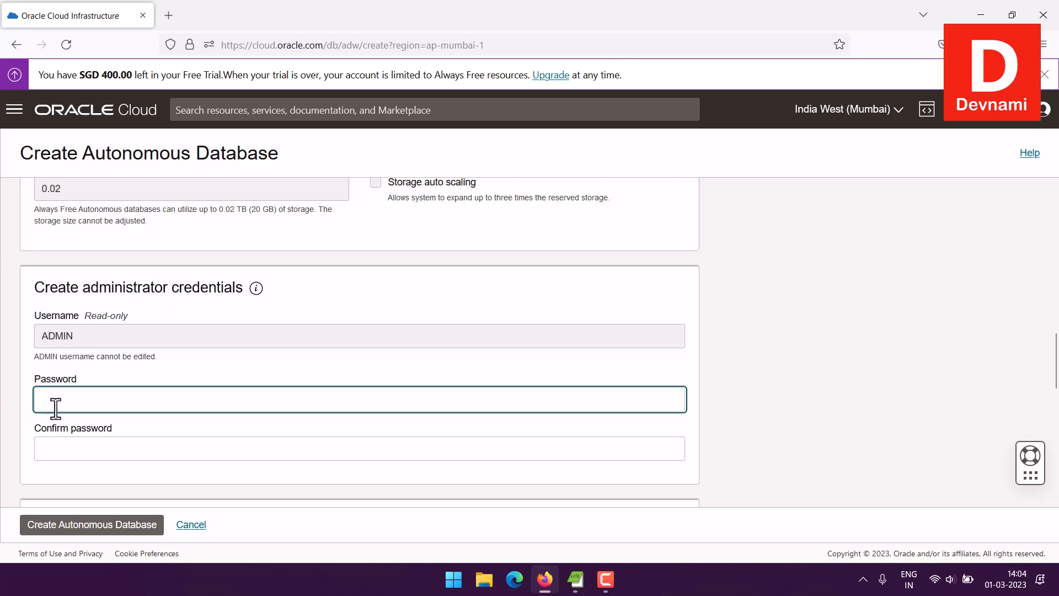
key("ctrl+v")
scroll(54, 365, "down", 2)
key("Tab")
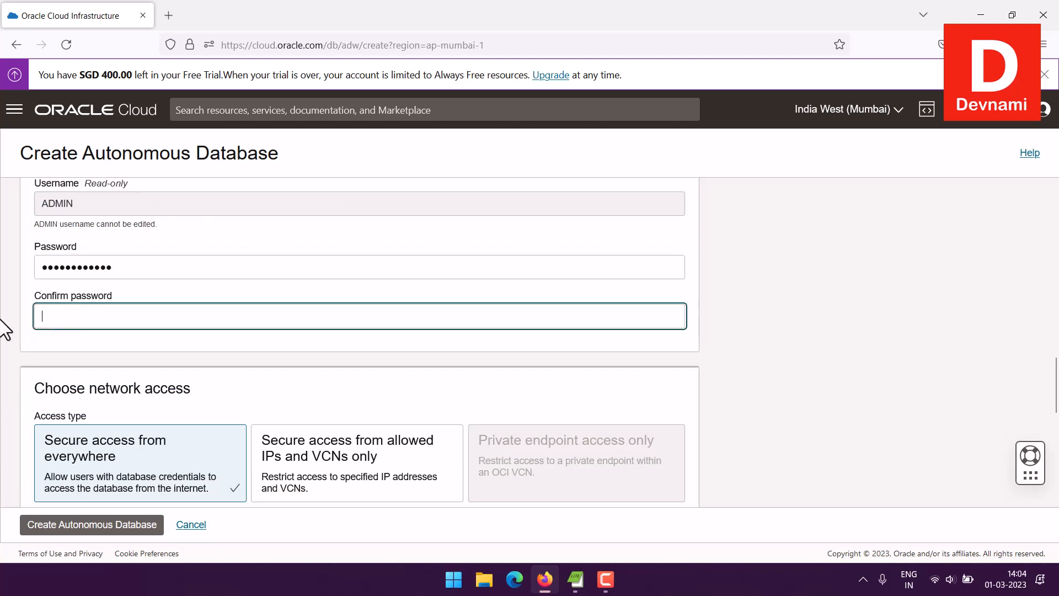
key("ctrl+v")
Step: Review license and contact sections, keeping License included and leaving Contact Email empty
scroll(5, 330, "down", 4)
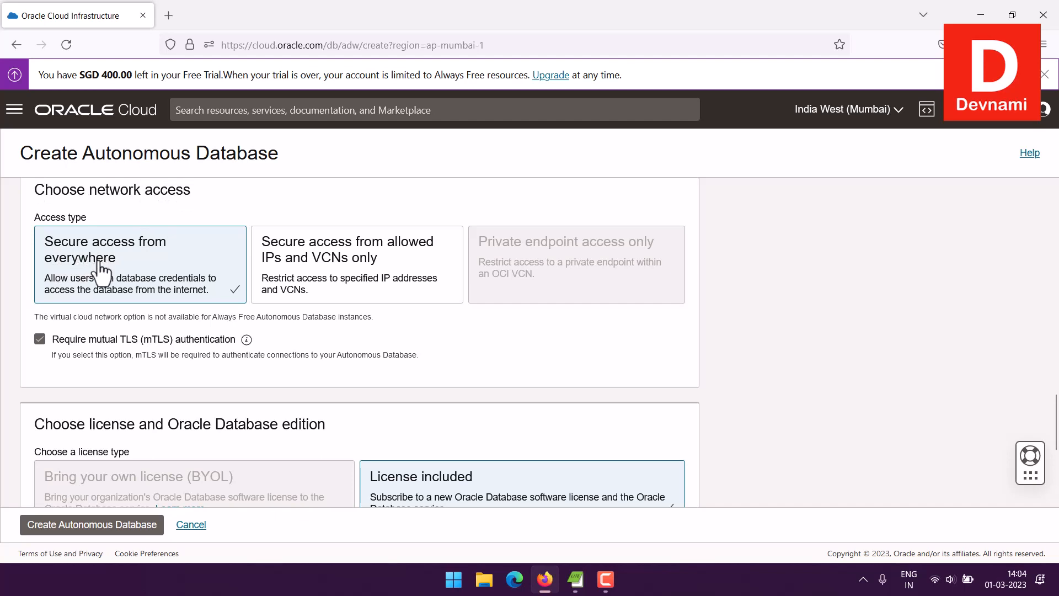
scroll(6, 270, "down", 3)
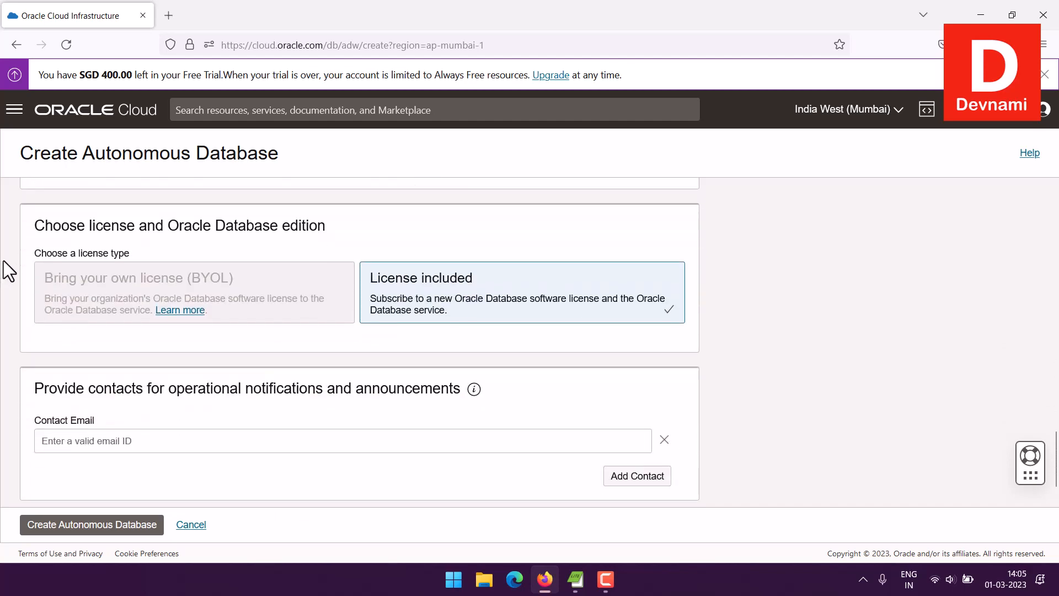
scroll(4, 259, "up", 1)
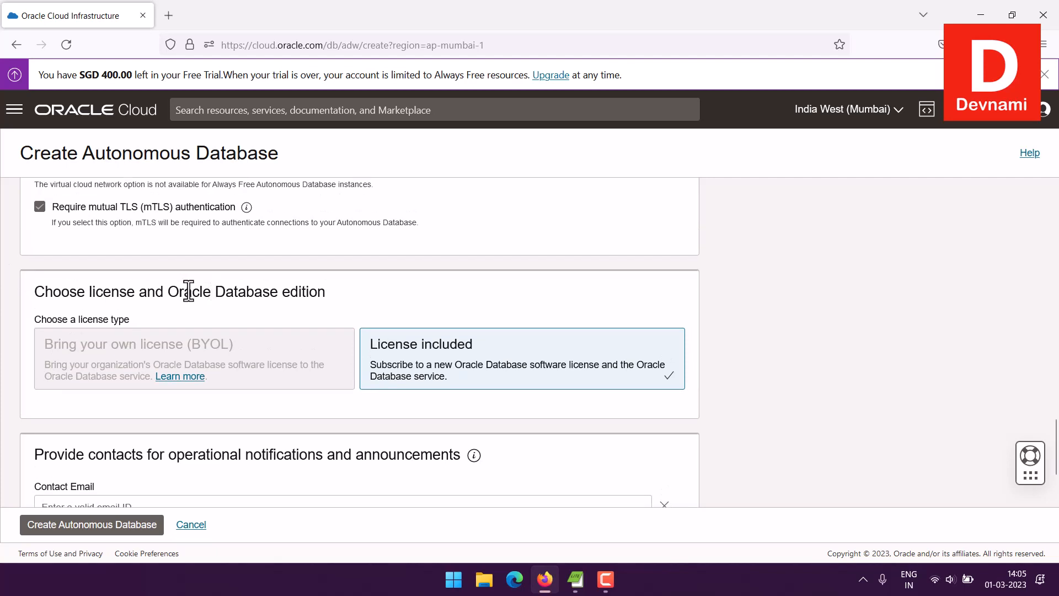
left_click_drag(185, 292, 151, 279)
left_click(151, 279)
scroll(555, 395, "down", 2)
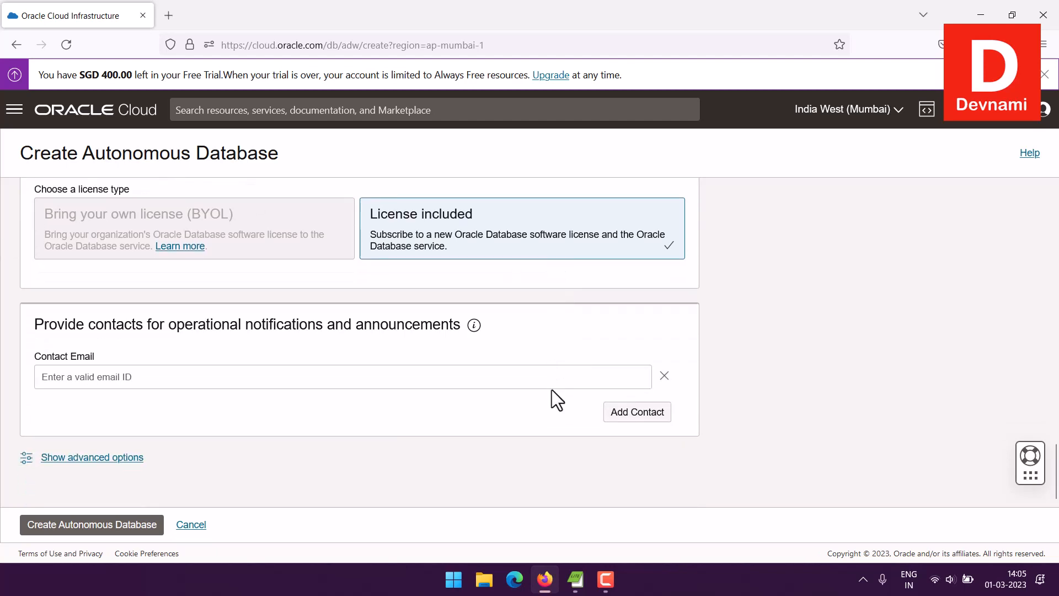
left_click_drag(123, 324, 422, 322)
left_click(40, 322)
left_click(421, 322)
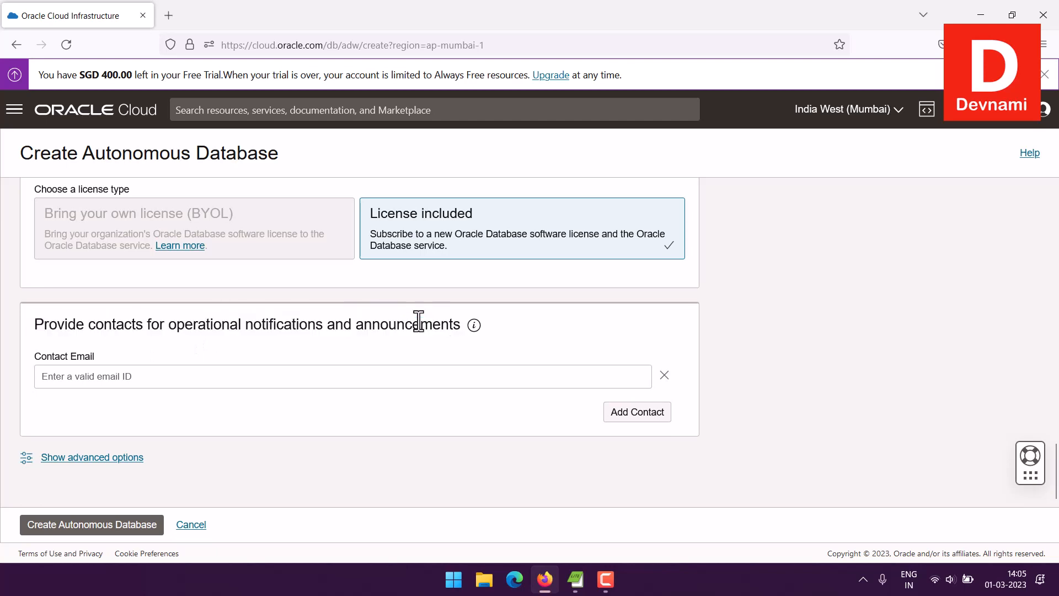
left_click(166, 387)
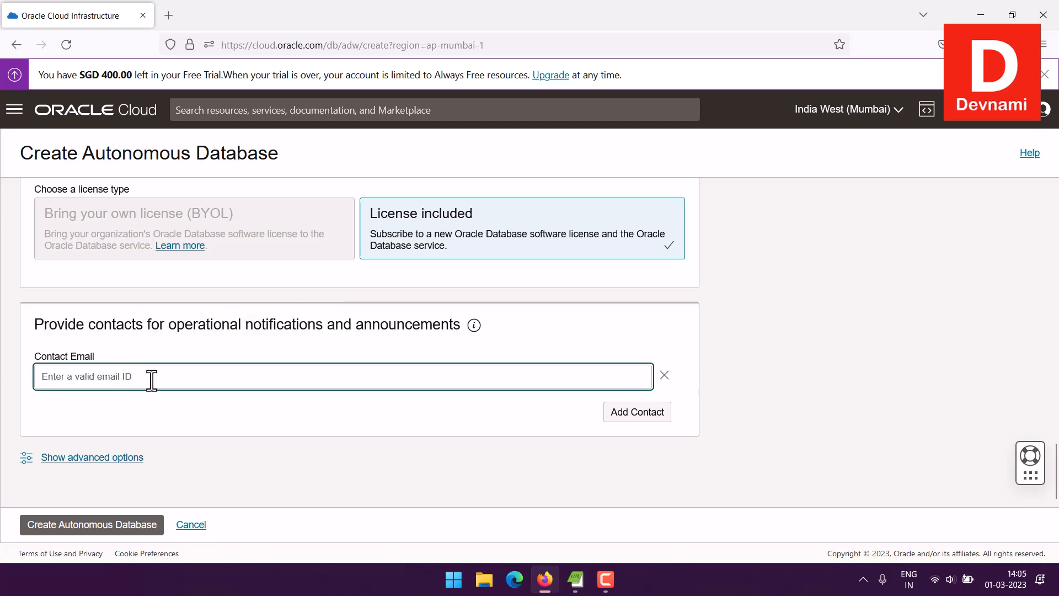
Step: Reveal advanced options and review Encryption key, Maintenance (Regular patch level) and Tags without changes
left_click(118, 462)
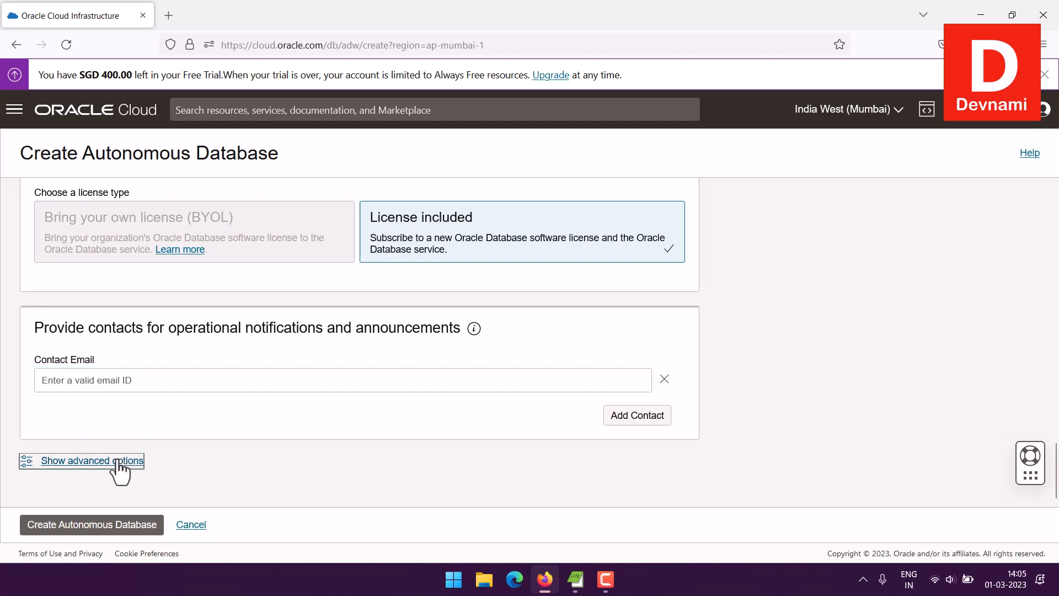
scroll(360, 436, "down", 3)
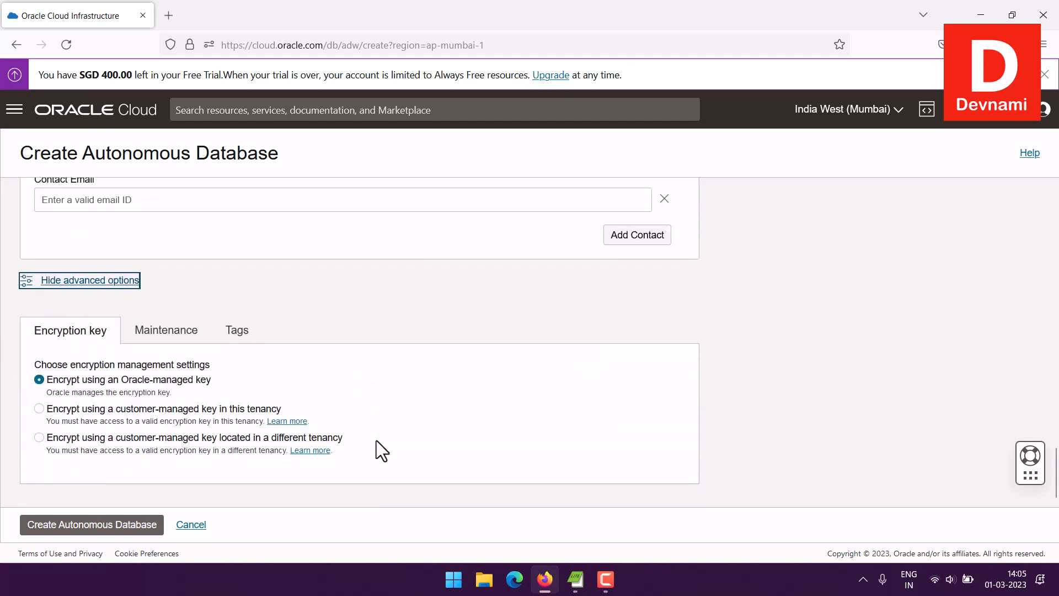
left_click(225, 288)
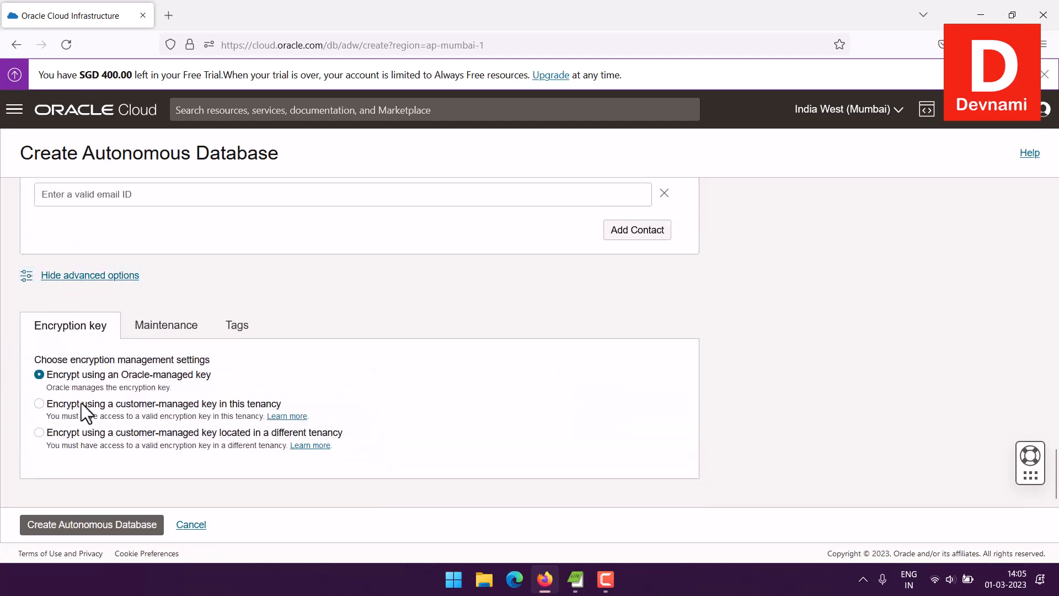
left_click(164, 331)
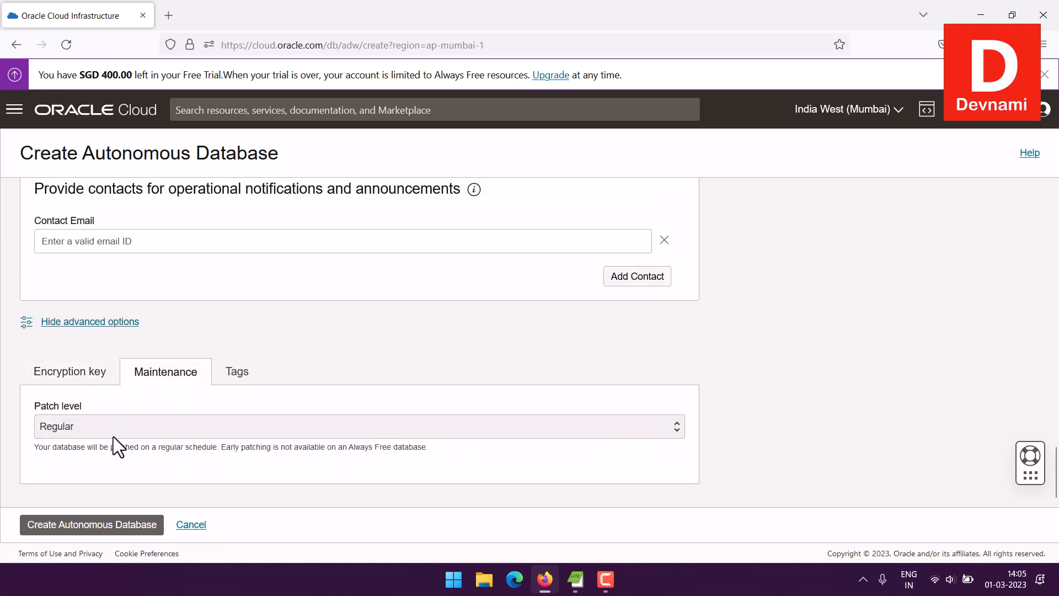
left_click_drag(160, 447, 462, 441)
left_click(461, 442)
left_click(237, 372)
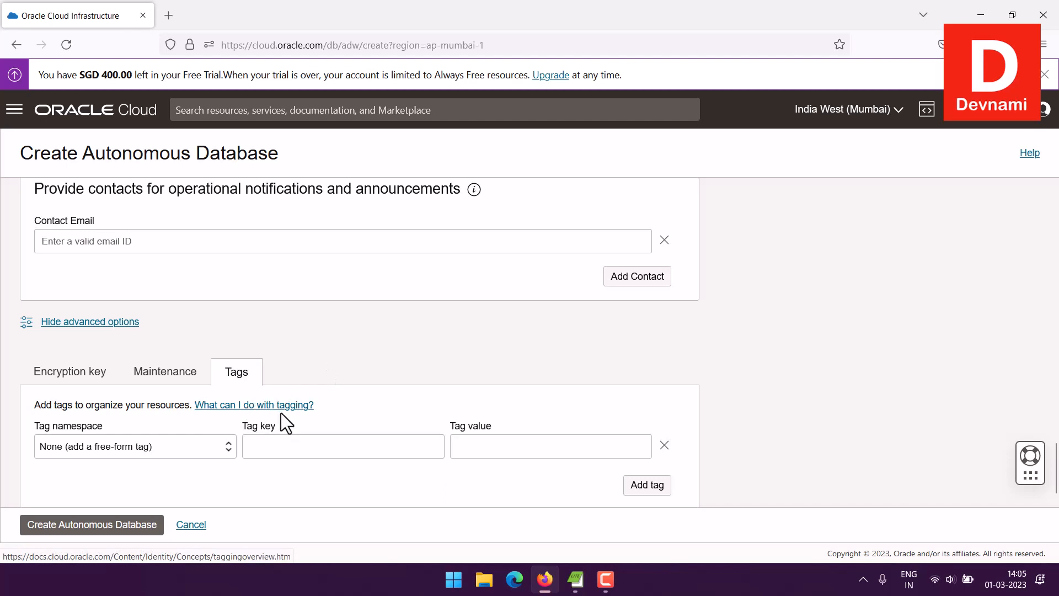
left_click(177, 448)
left_click(175, 447)
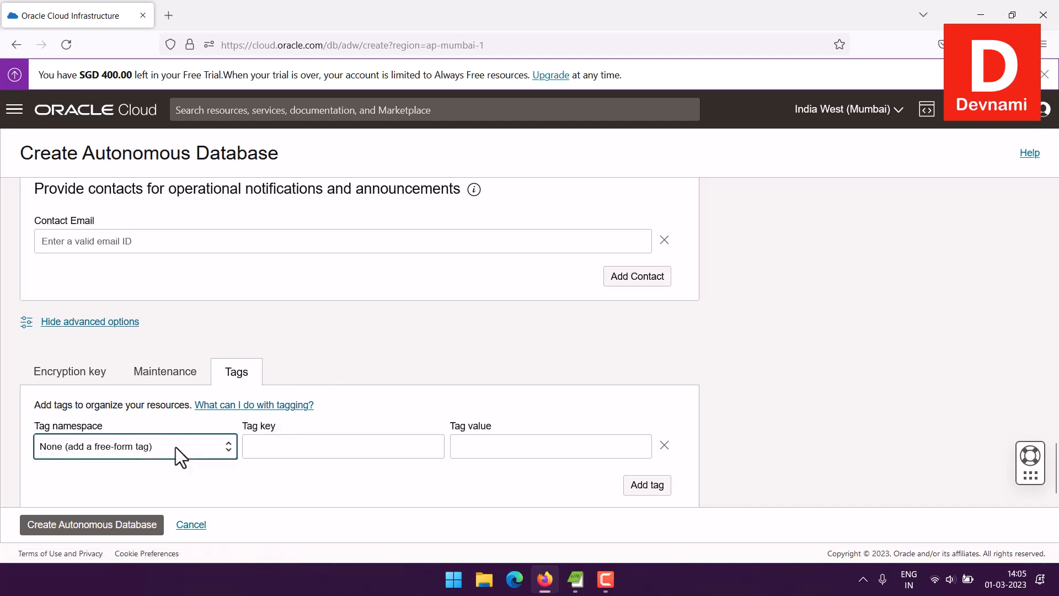
left_click(314, 452)
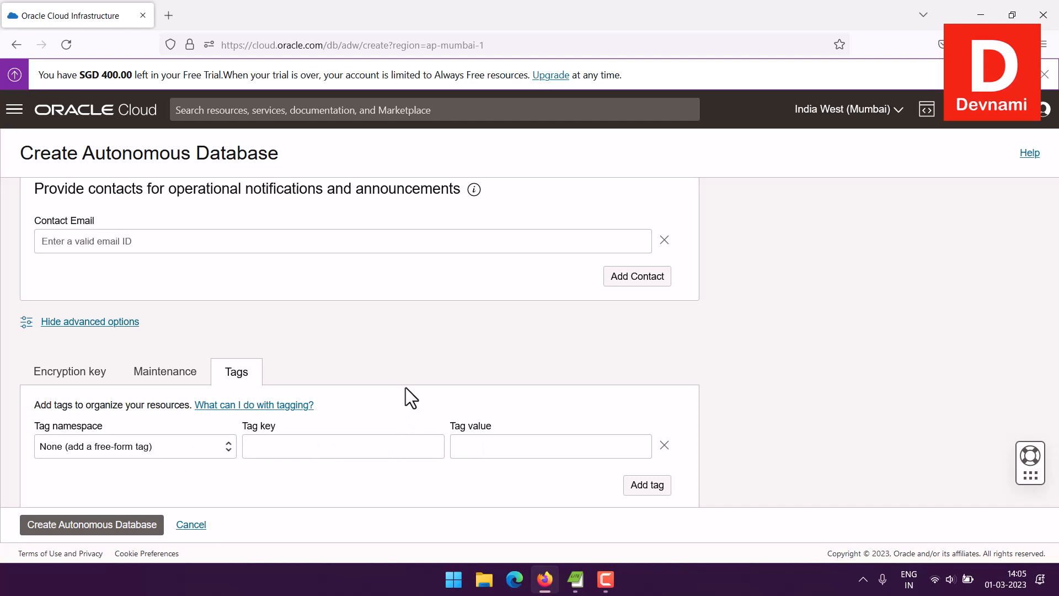
Step: Collapse the advanced options and scroll back through the form
left_click(82, 382)
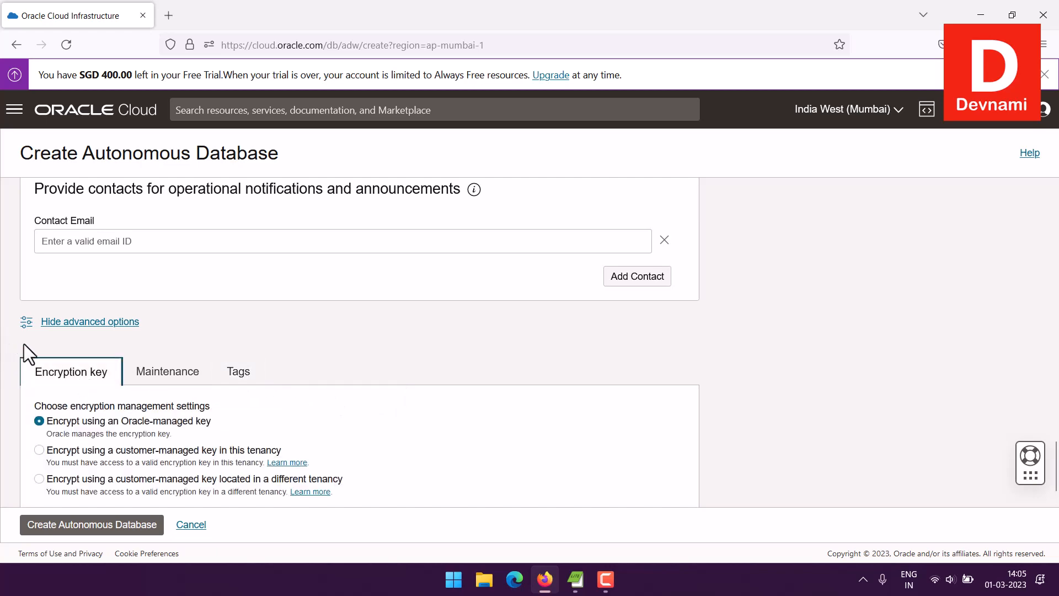
left_click(47, 321)
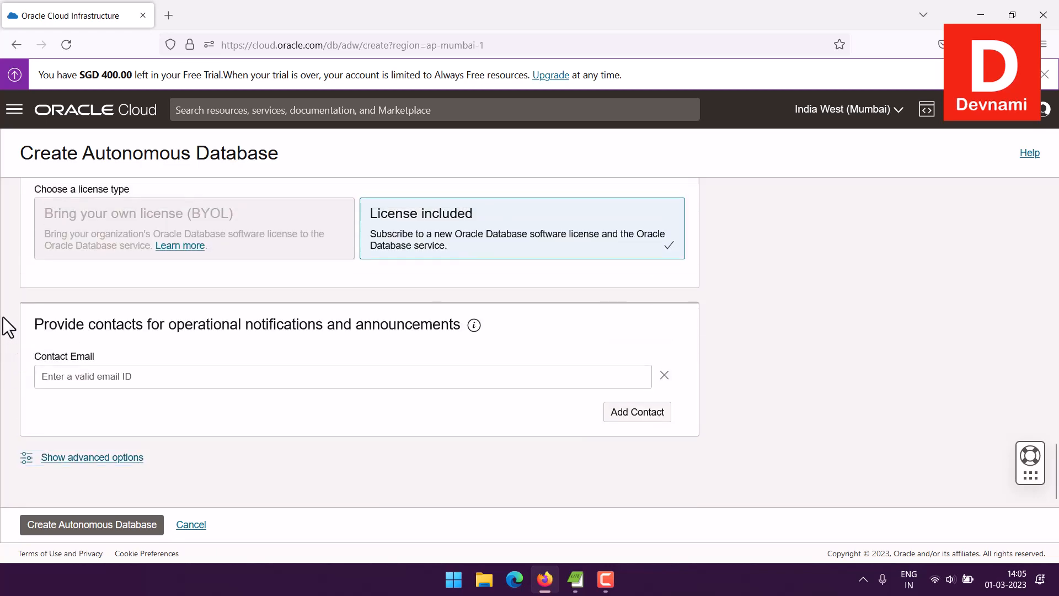
scroll(992, 351, "up", 15)
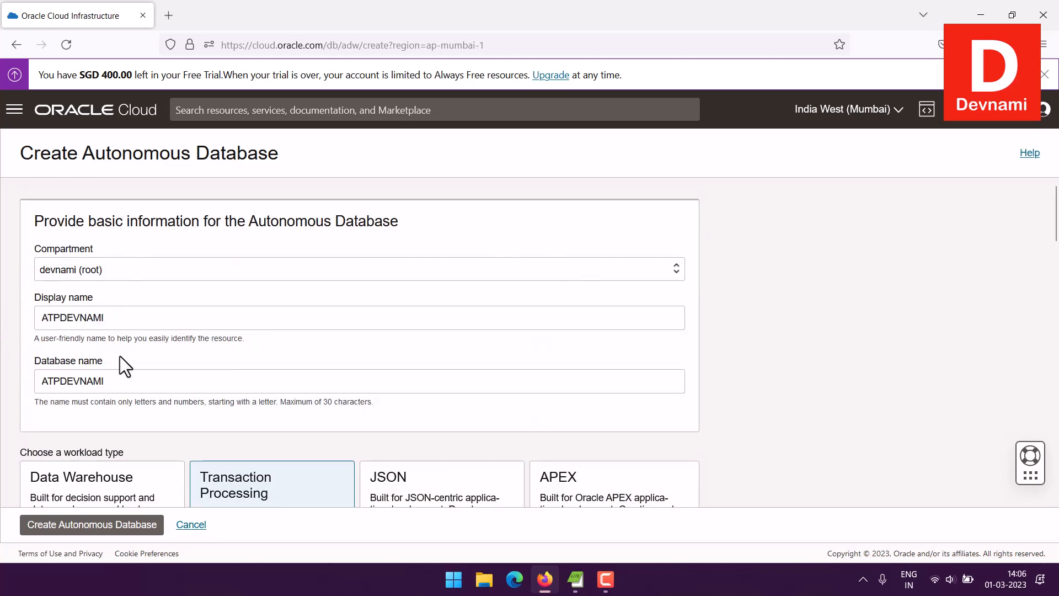
scroll(505, 353, "down", 5)
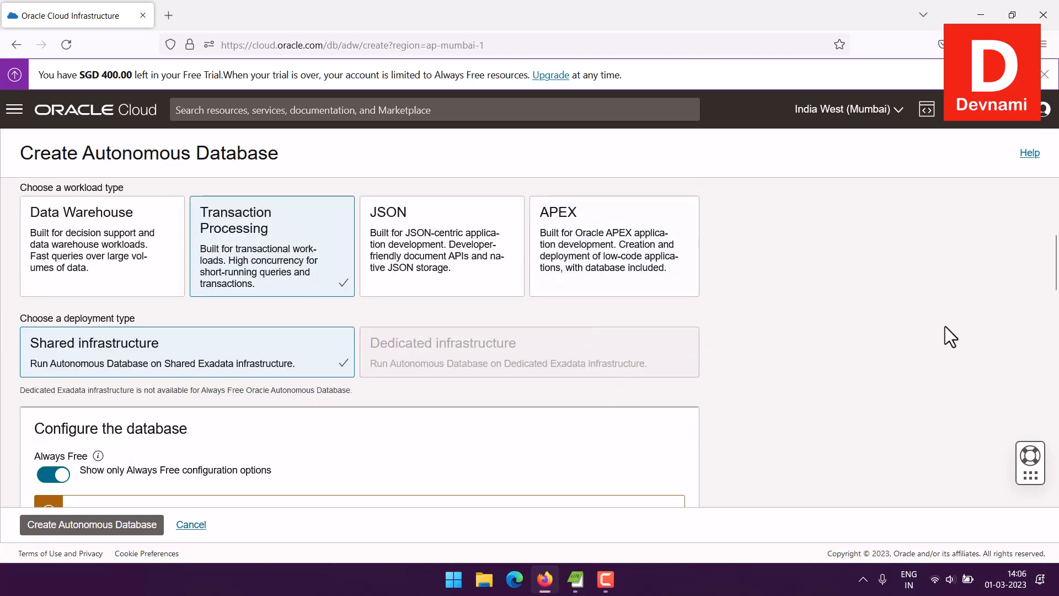
scroll(871, 299, "down", 2)
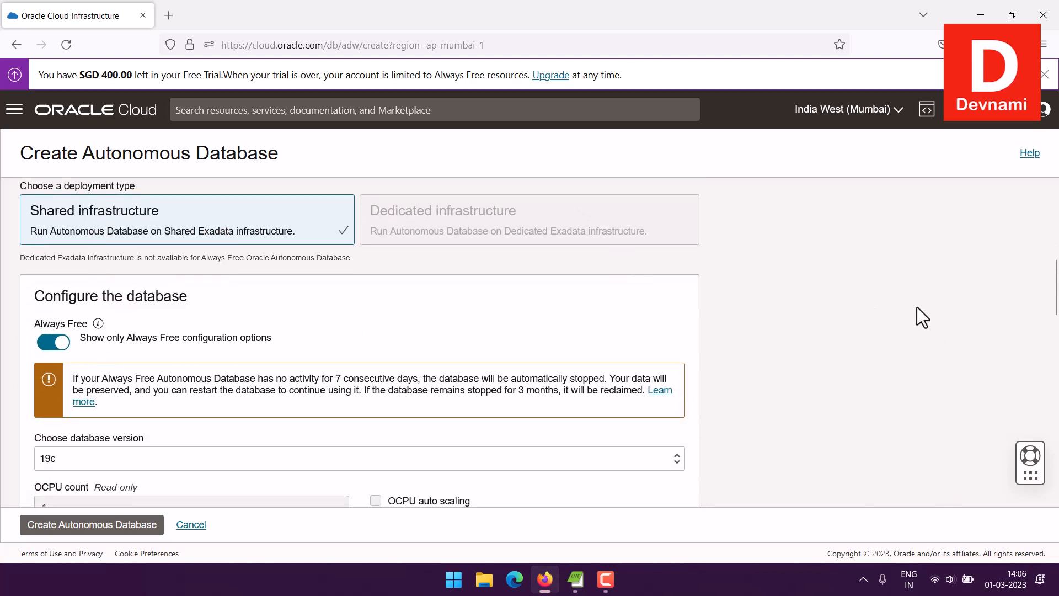
scroll(917, 306, "down", 4)
scroll(917, 306, "up", 1)
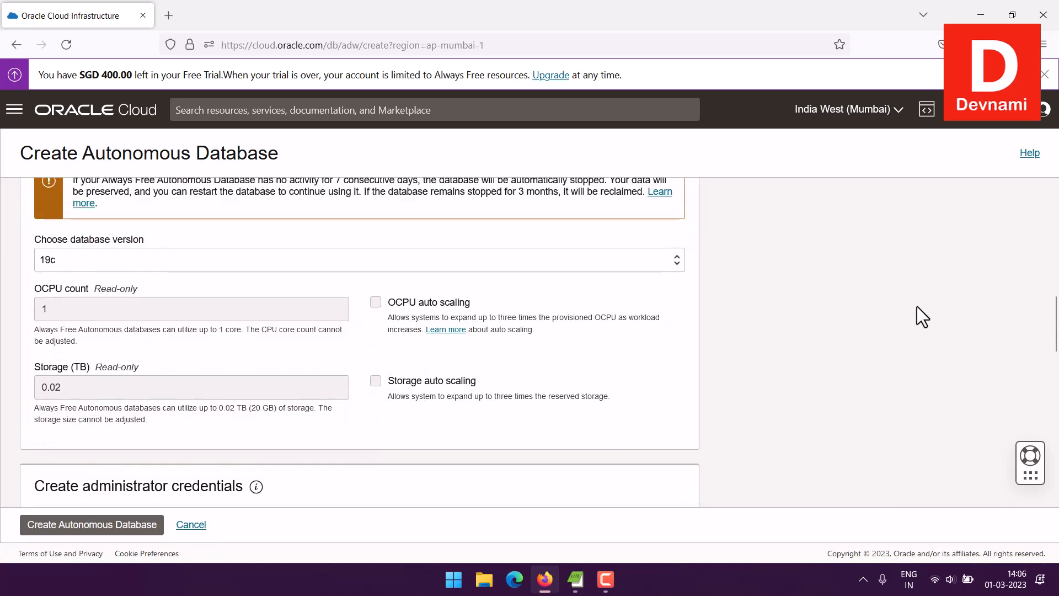
Step: Reconfirm database version 19c and review the Always Free settings: 1 OCPU, 0.02 TB storage
left_click(112, 262)
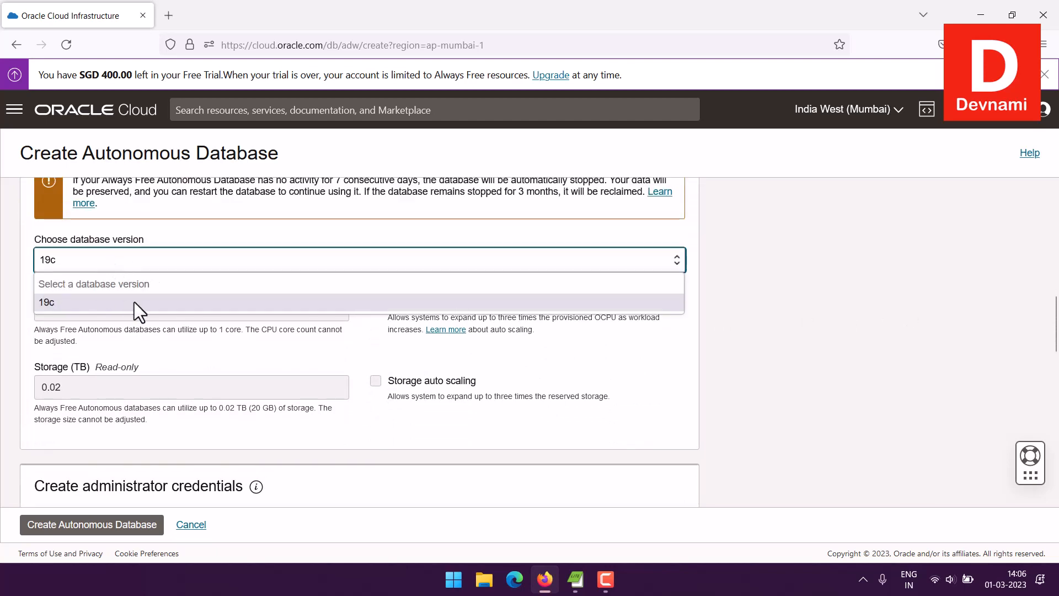
left_click(120, 262)
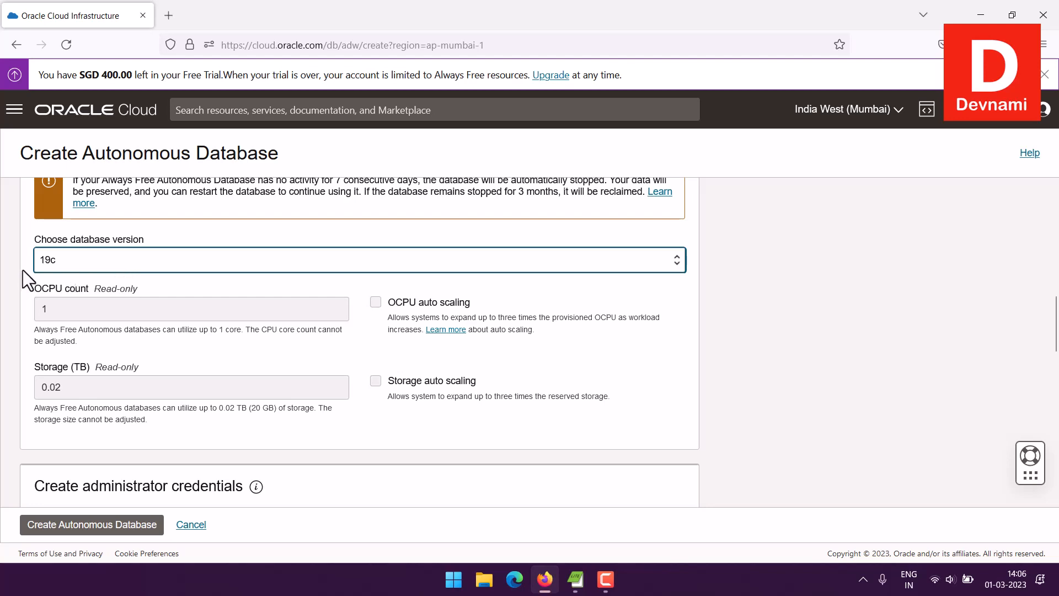
scroll(23, 269, "up", 1)
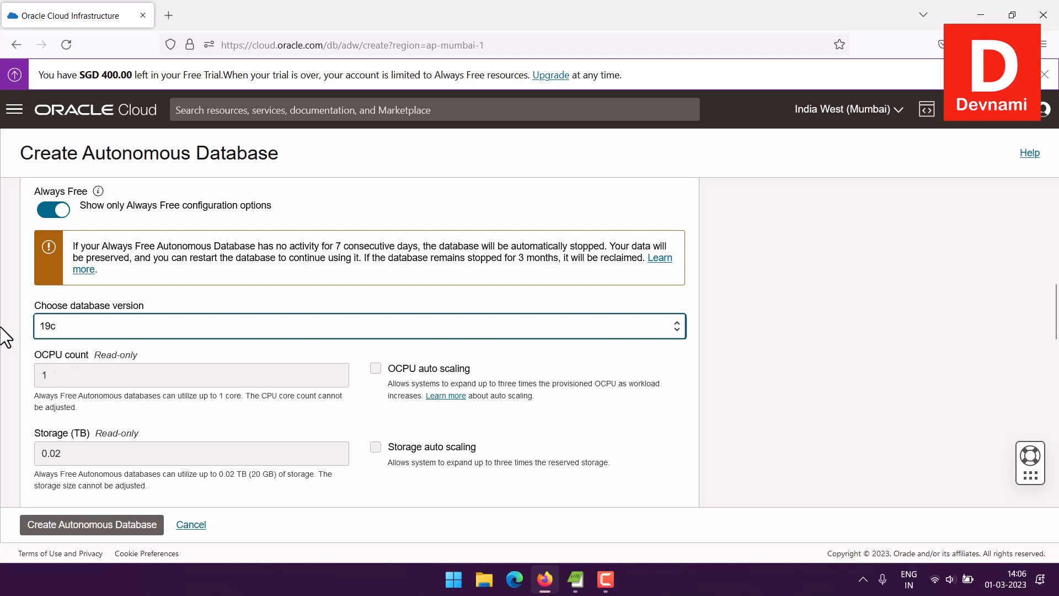
scroll(525, 342, "down", 7)
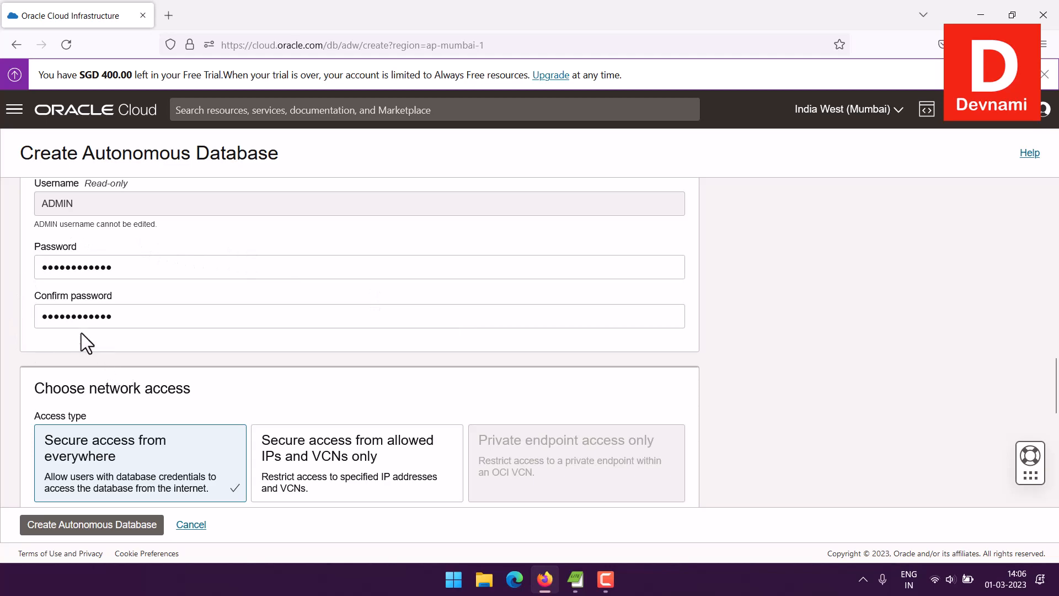
scroll(456, 339, "down", 3)
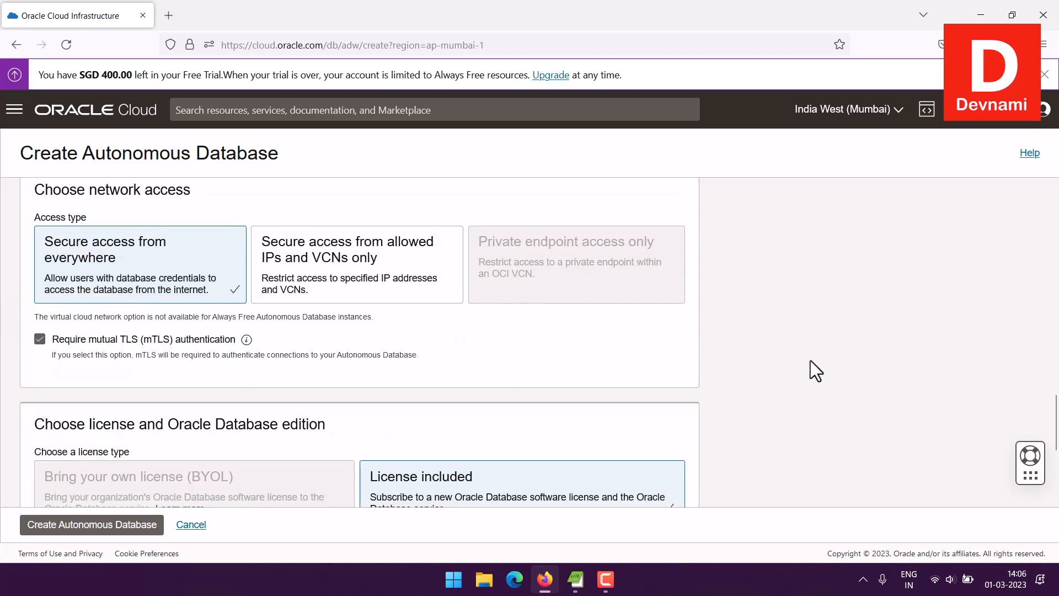
scroll(839, 367, "down", 3)
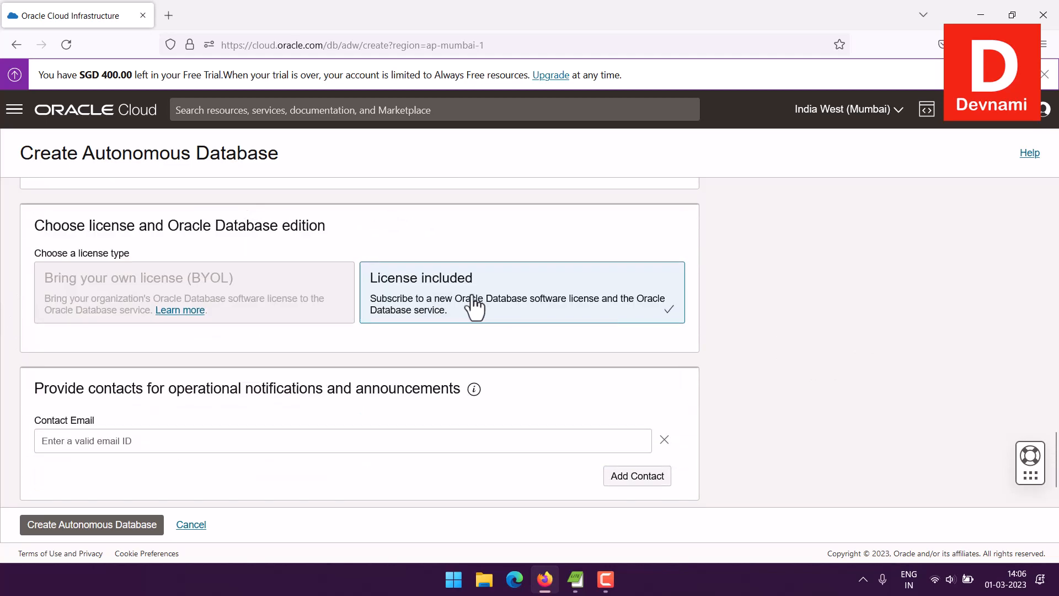
scroll(1018, 435, "down", 1)
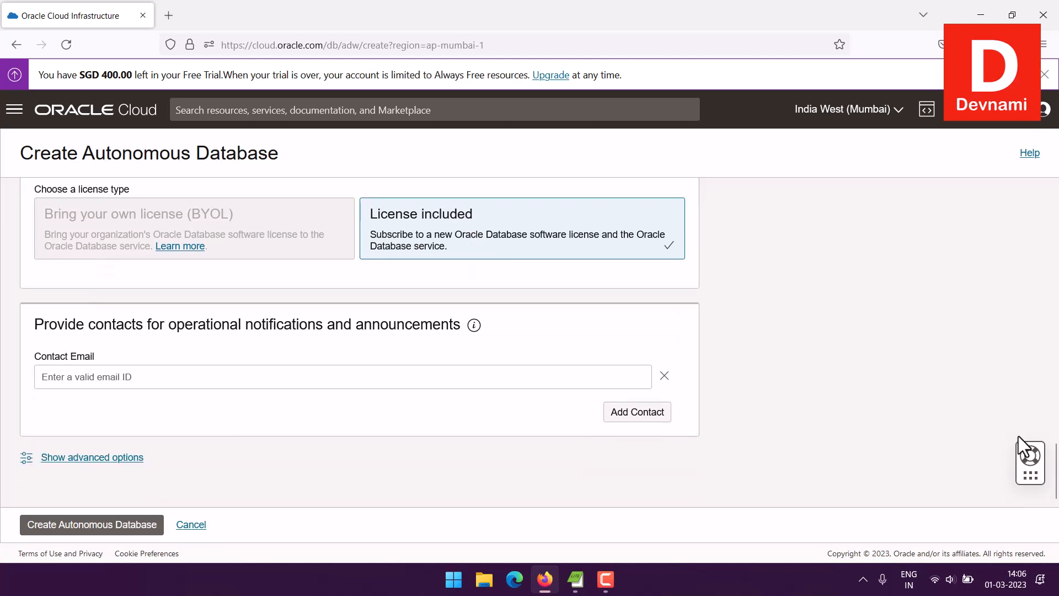
Step: Create the ATPDEVNAMI database and review its details page while it shows PROVISIONING
left_click(93, 531)
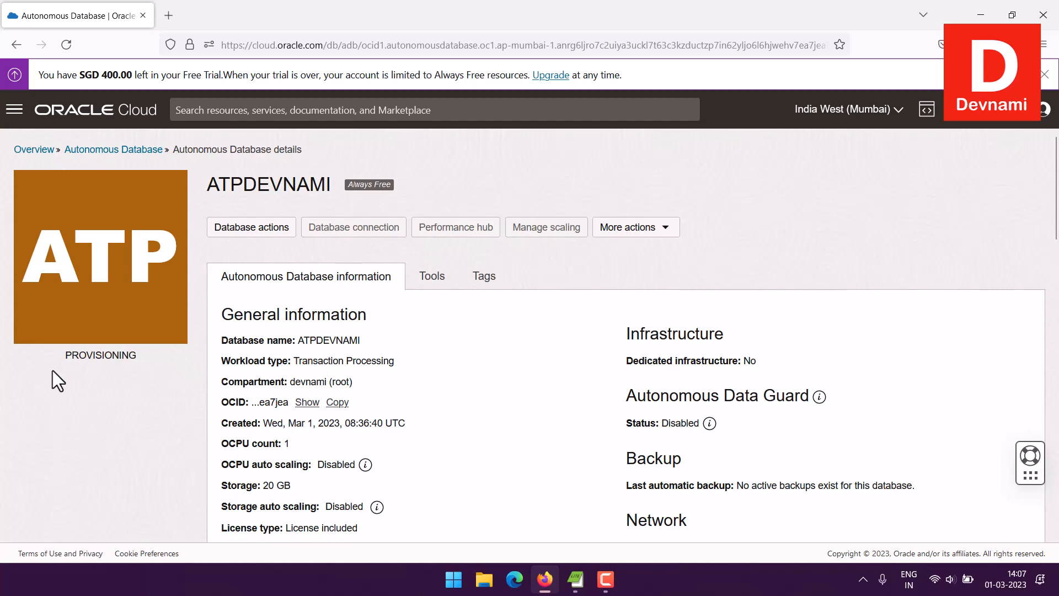
scroll(21, 366, "down", 5)
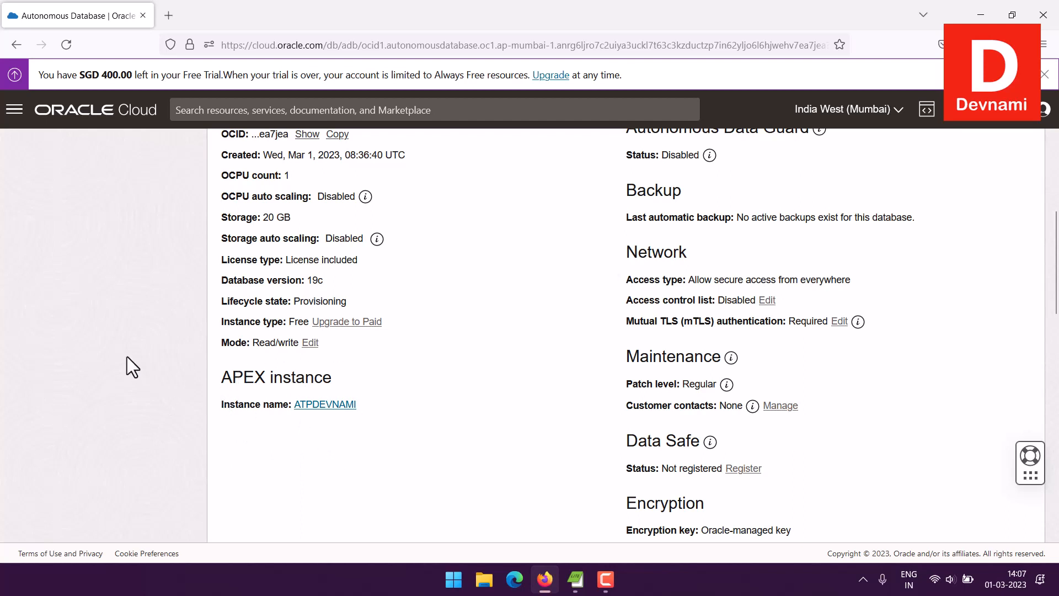
scroll(127, 353, "up", 3)
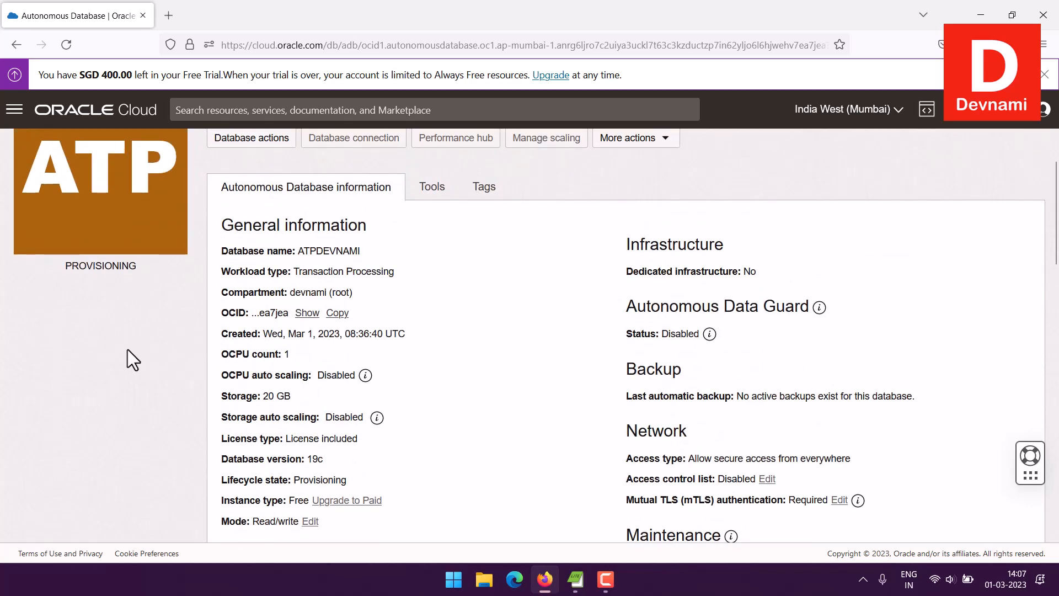
scroll(91, 340, "down", 10)
scroll(90, 340, "down", 5)
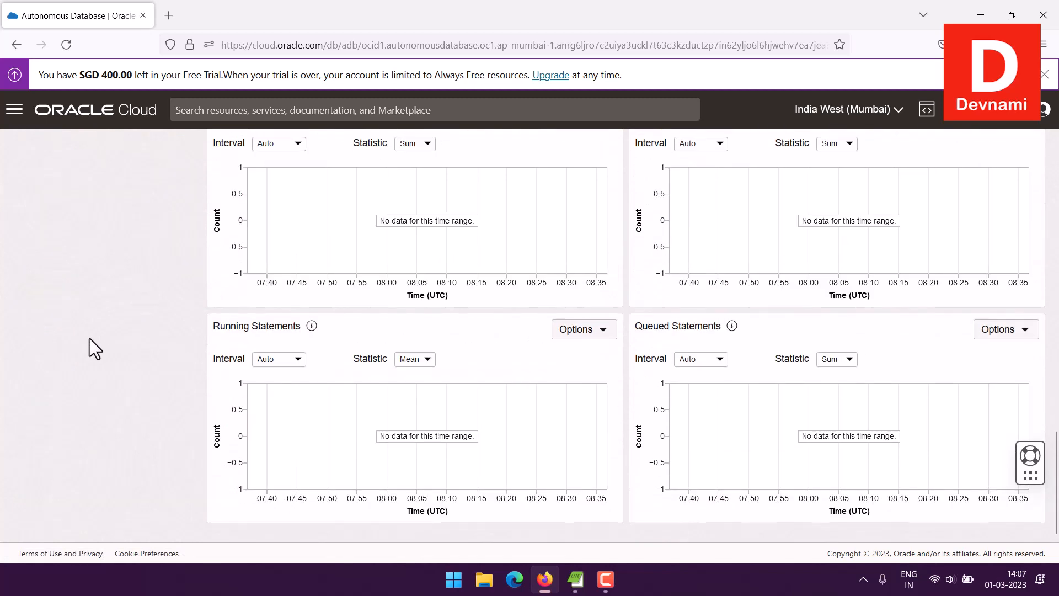
scroll(89, 338, "up", 4)
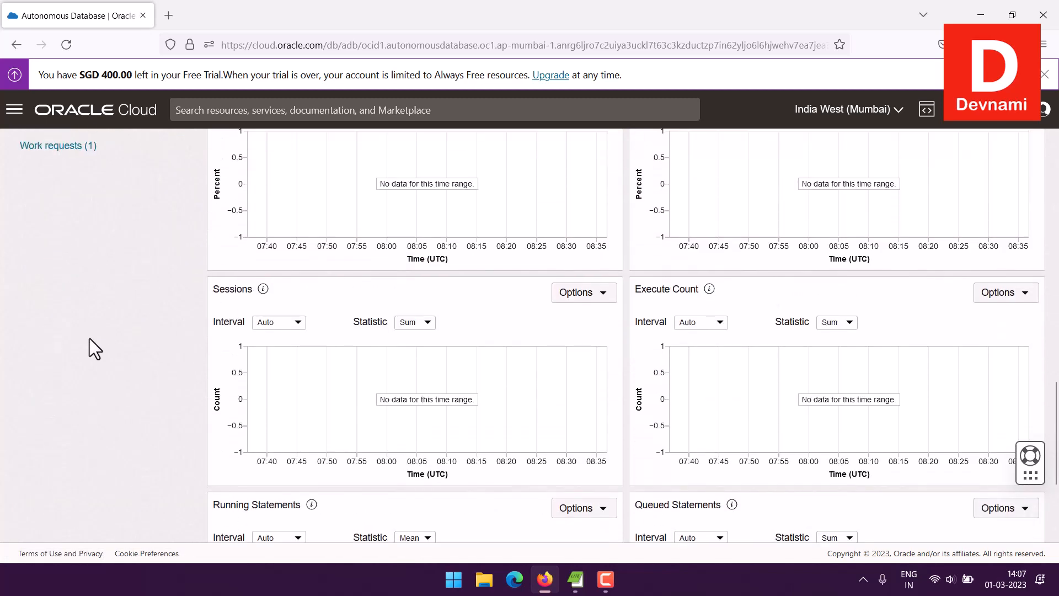
scroll(89, 339, "up", 3)
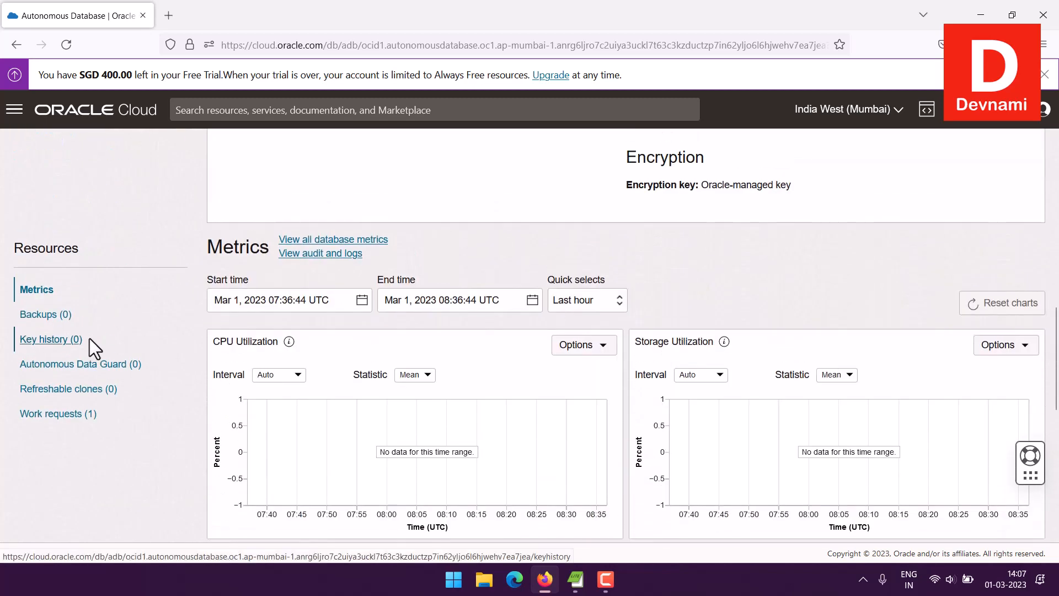
scroll(133, 466, "down", 2)
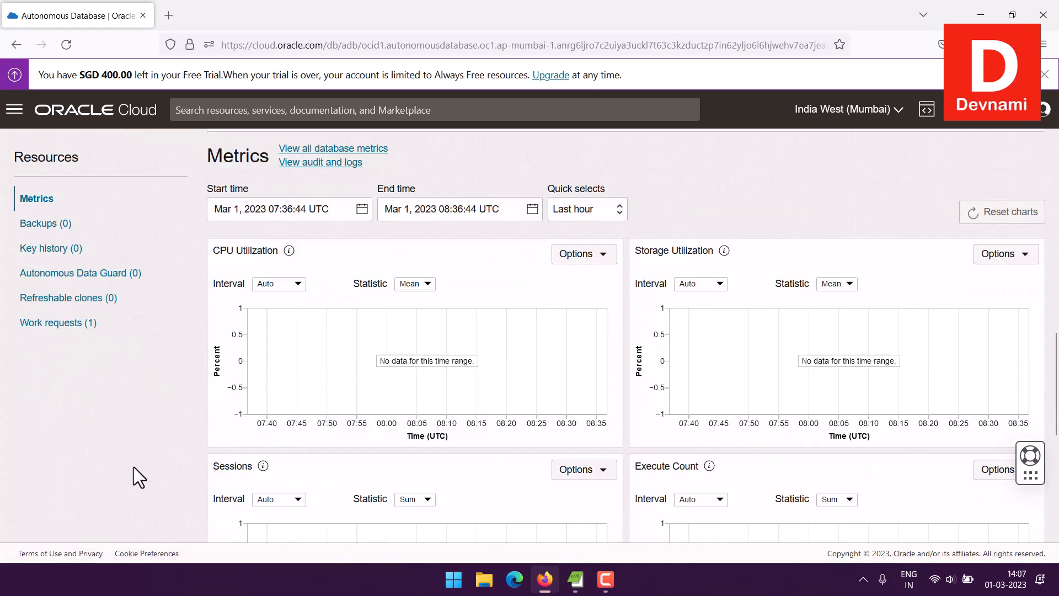
scroll(134, 465, "down", 5)
scroll(144, 436, "up", 5)
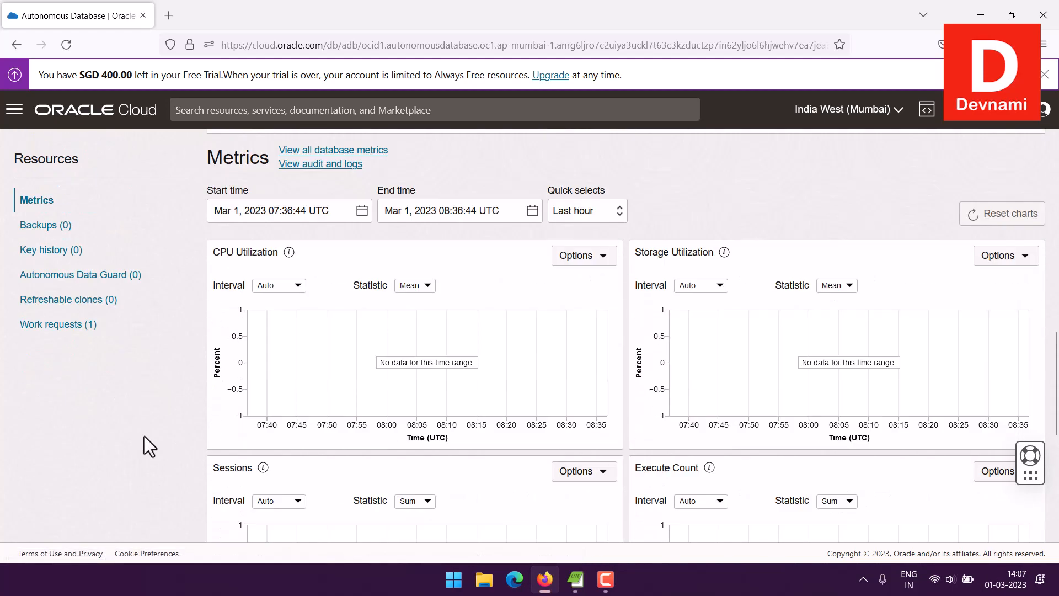
scroll(144, 436, "up", 10)
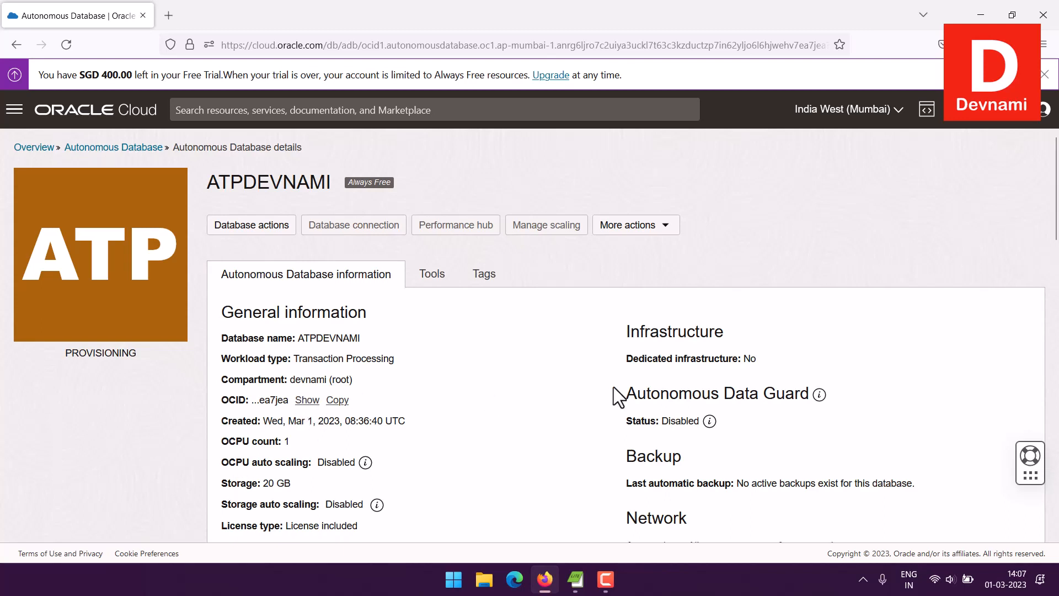
scroll(618, 364, "down", 2)
left_click(668, 144)
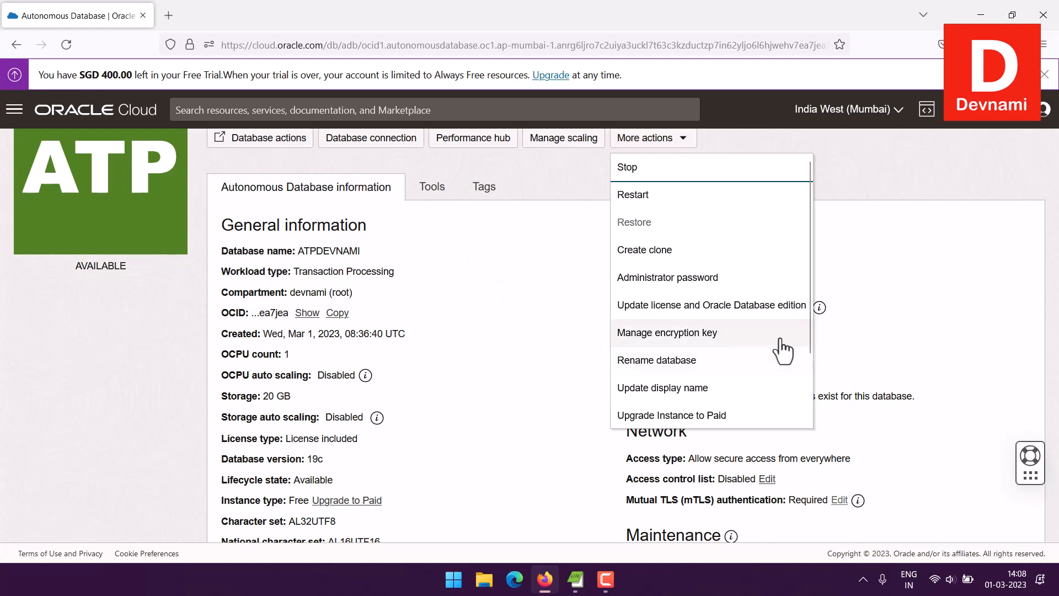
scroll(781, 349, "down", 3)
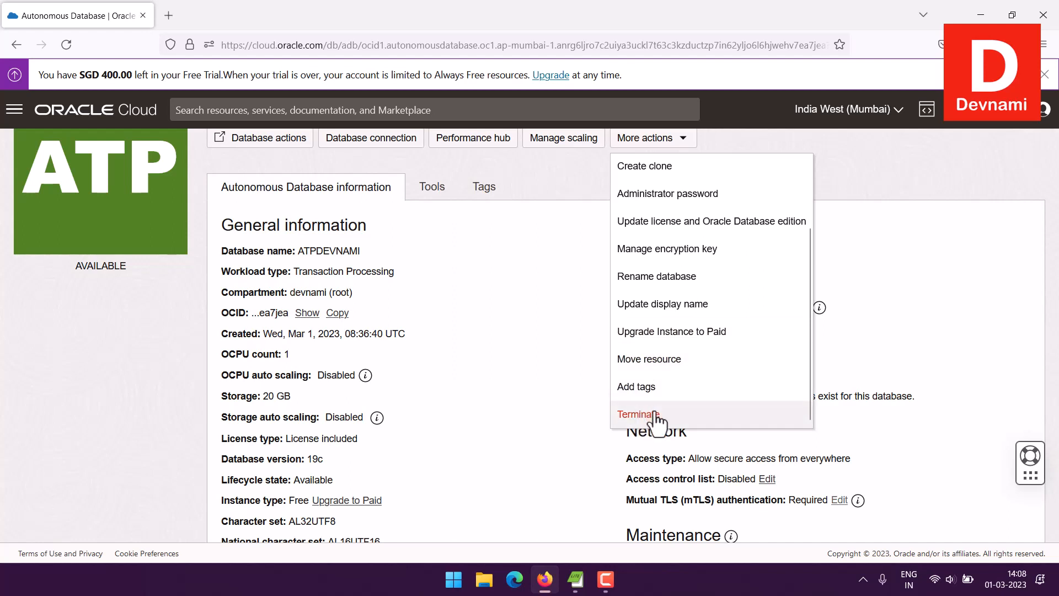
scroll(771, 361, "up", 3)
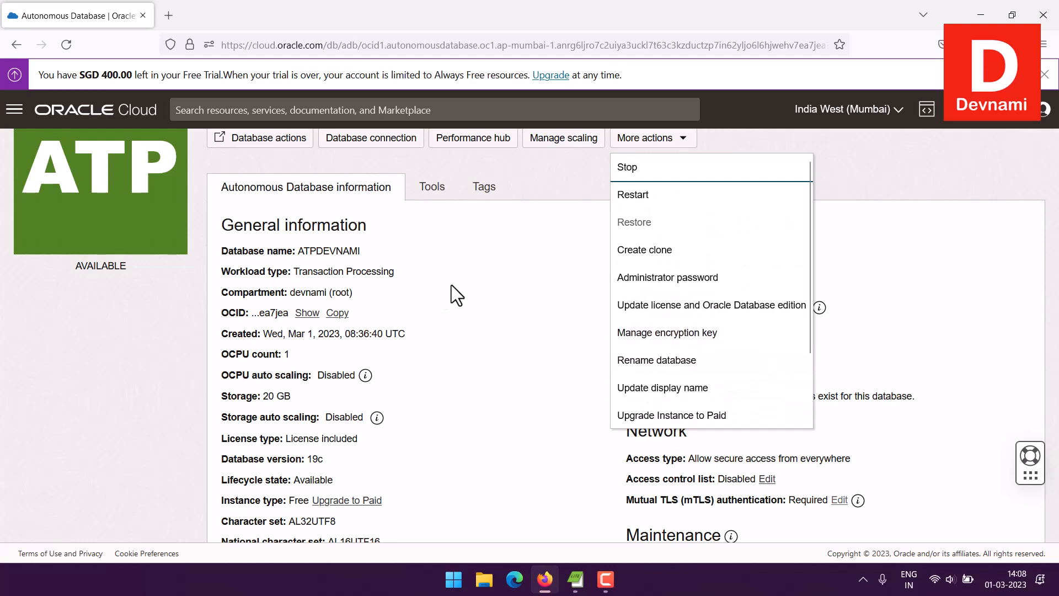
left_click(467, 286)
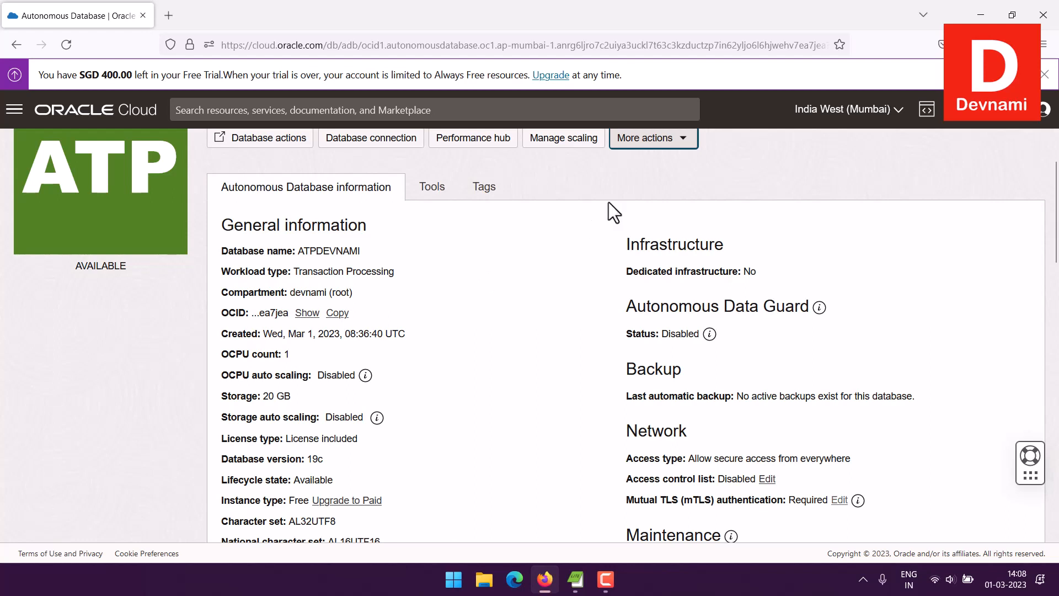
scroll(796, 177, "up", 2)
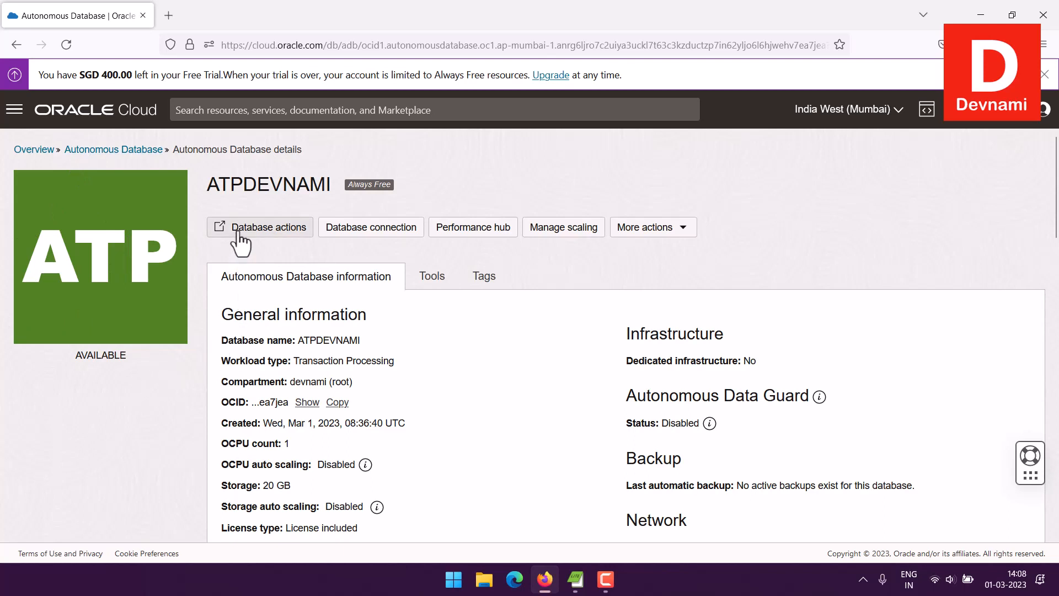
Step: Open the ATPDEVNAMI Database connection panel and check the wallet type options, leaving them unchanged
left_click(357, 228)
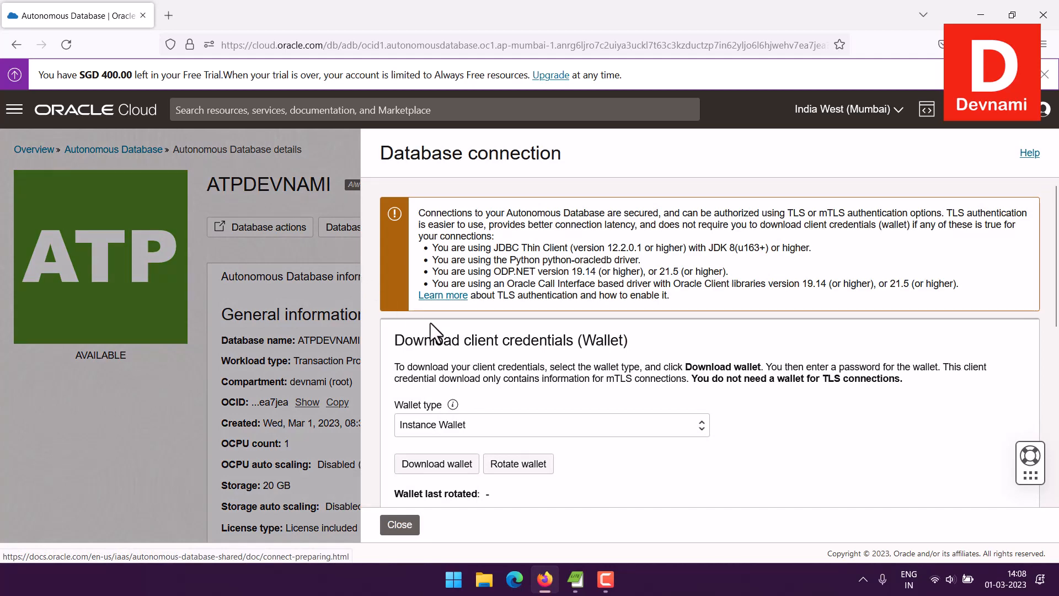
left_click_drag(419, 213, 698, 301)
left_click(699, 301)
scroll(699, 301, "down", 1)
left_click_drag(472, 276, 389, 275)
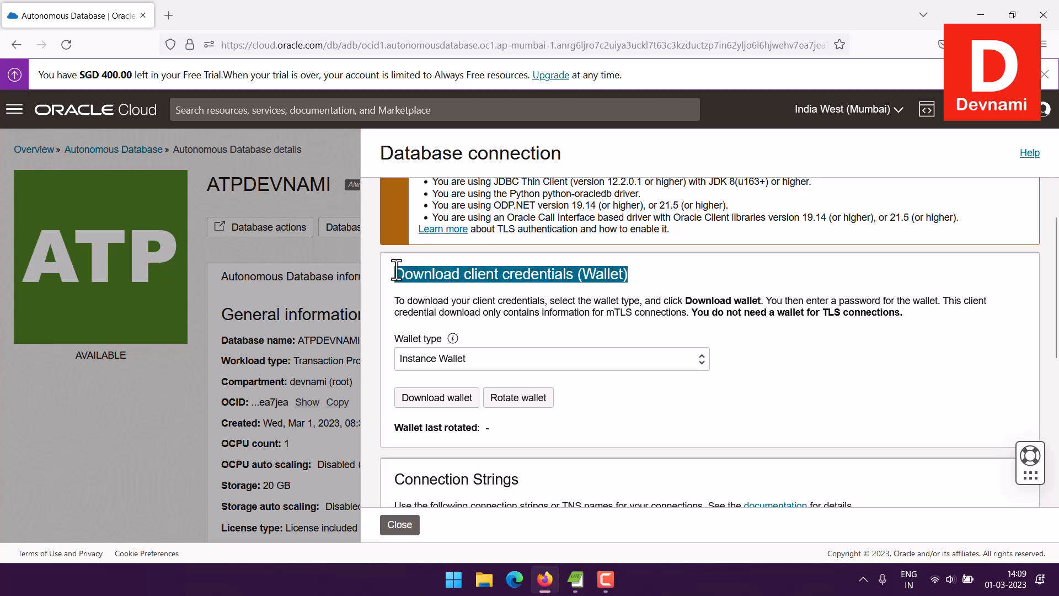
left_click(392, 274)
triple_click(629, 273)
left_click(657, 274)
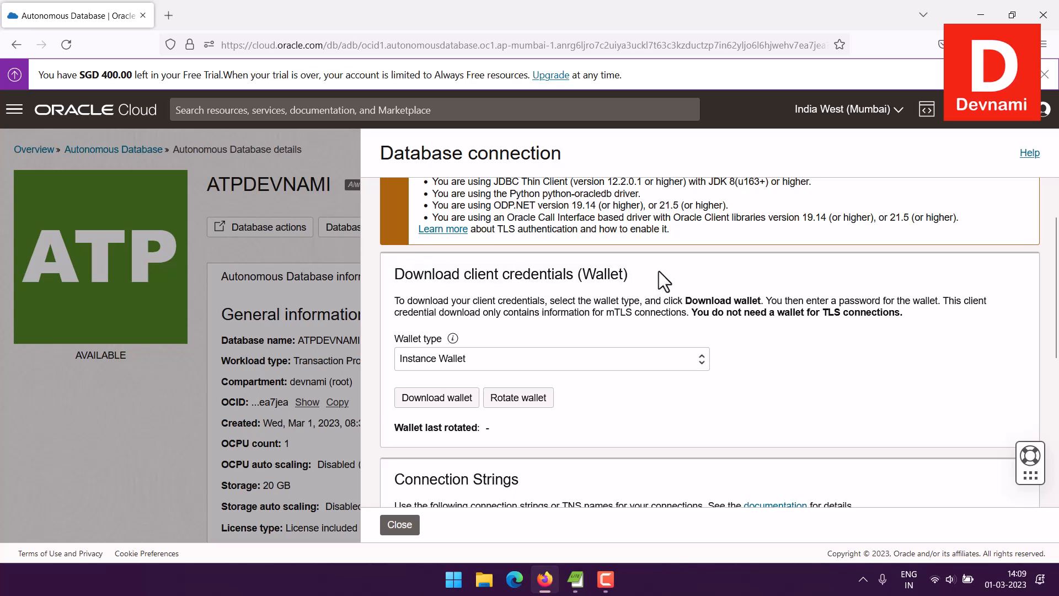
left_click(551, 362)
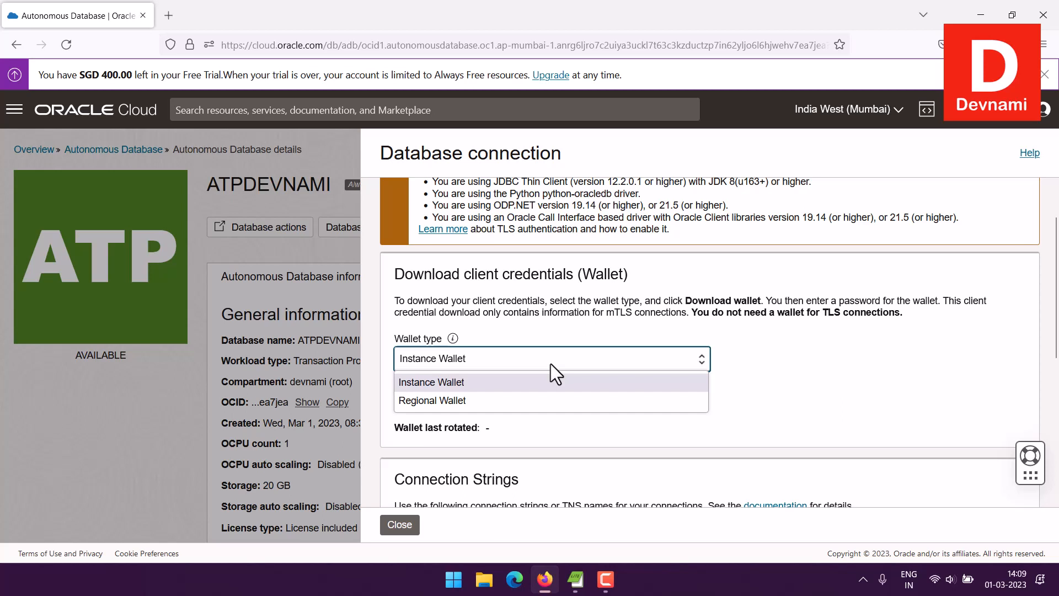
left_click(549, 362)
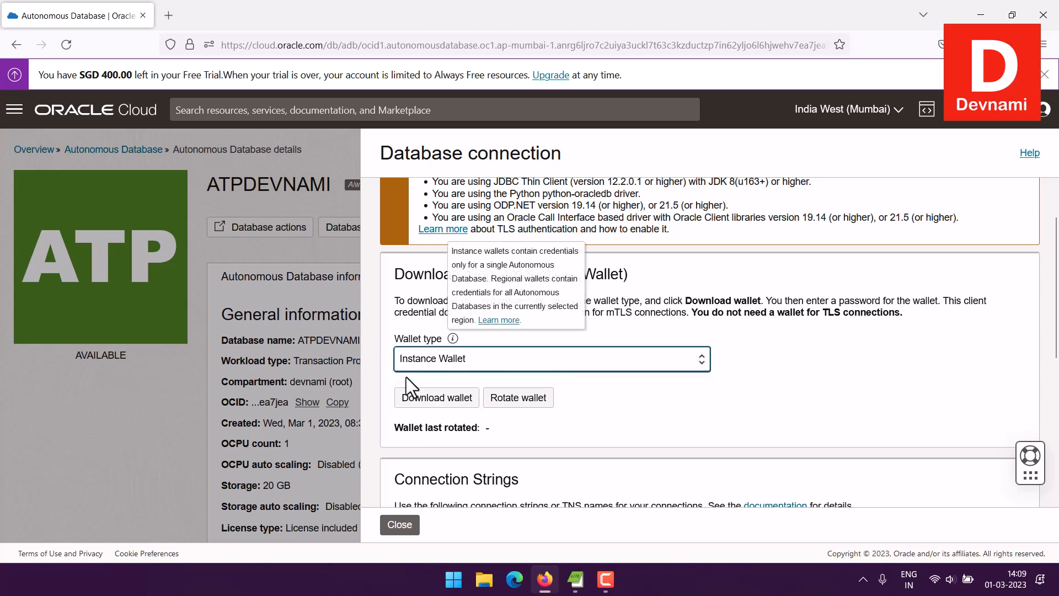
Step: Review the five Mutual TLS connection strings, high through tpurgent, including atpdevnami_tp and atpdevnami_low
scroll(841, 378, "down", 3)
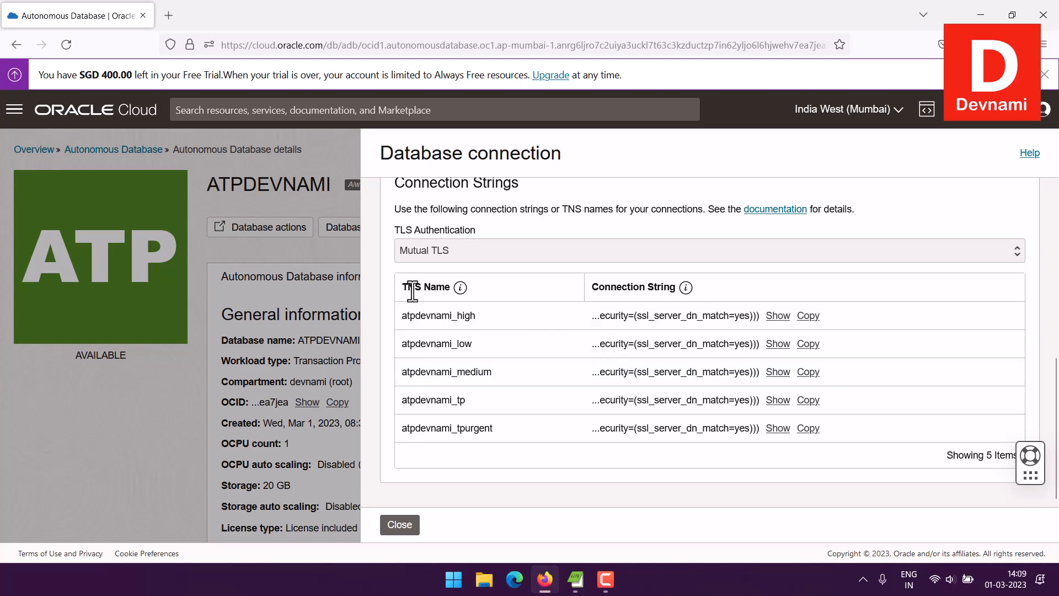
left_click_drag(402, 403, 444, 404)
left_click(479, 408)
left_click(512, 365)
scroll(524, 362, "up", 7)
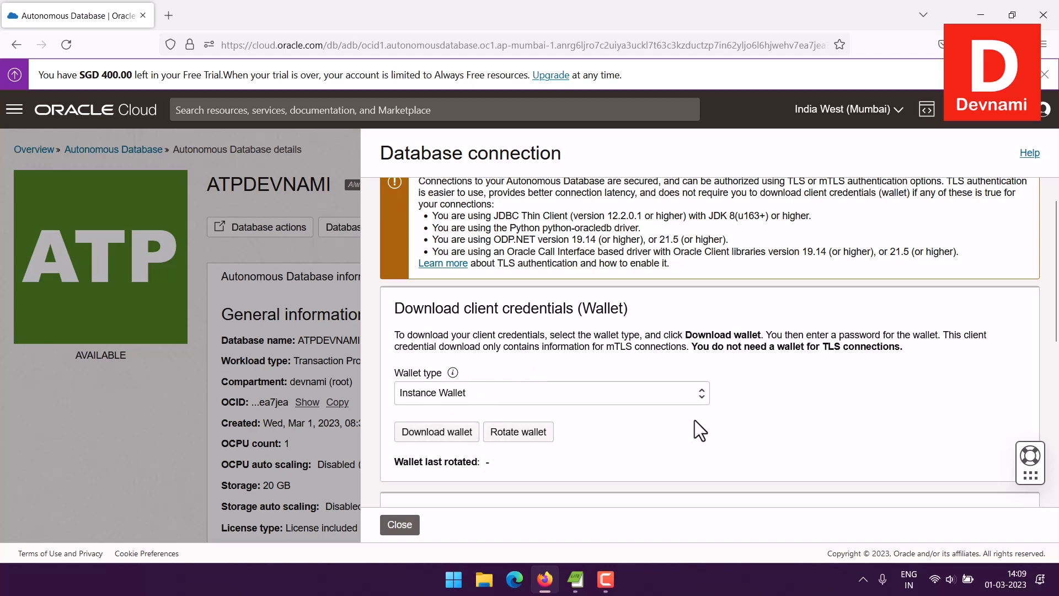
scroll(694, 420, "down", 6)
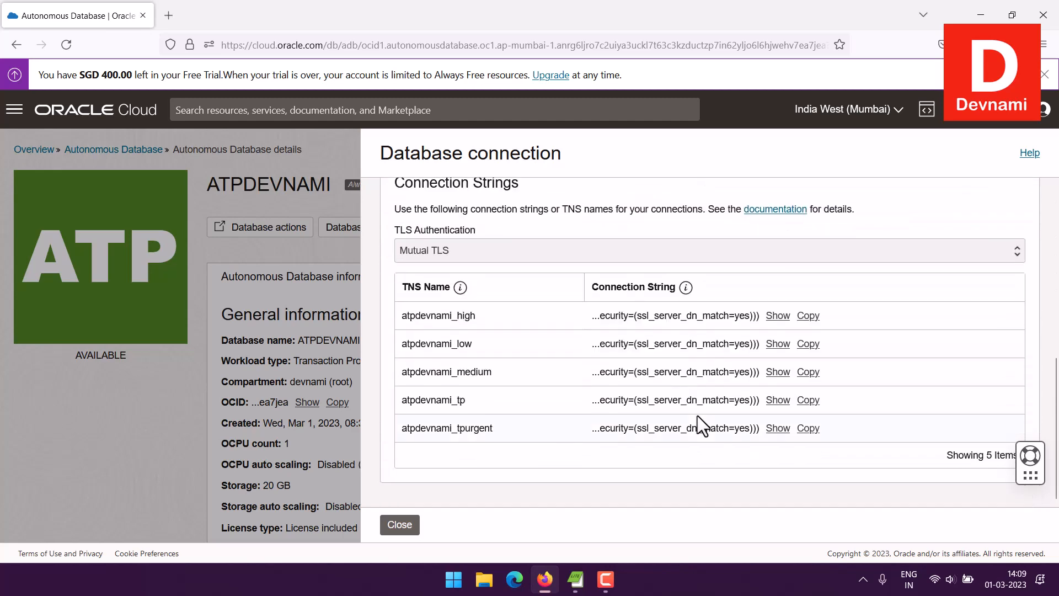
scroll(698, 415, "up", 6)
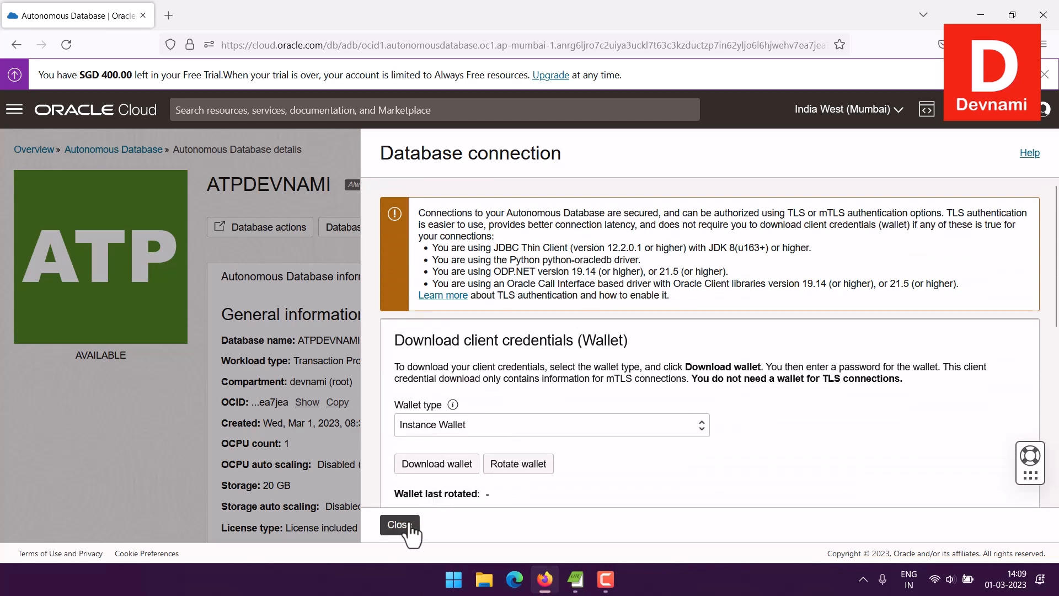
Step: Close the Database connection panel and launch Database actions from the ATPDEVNAMI details page
left_click(410, 530)
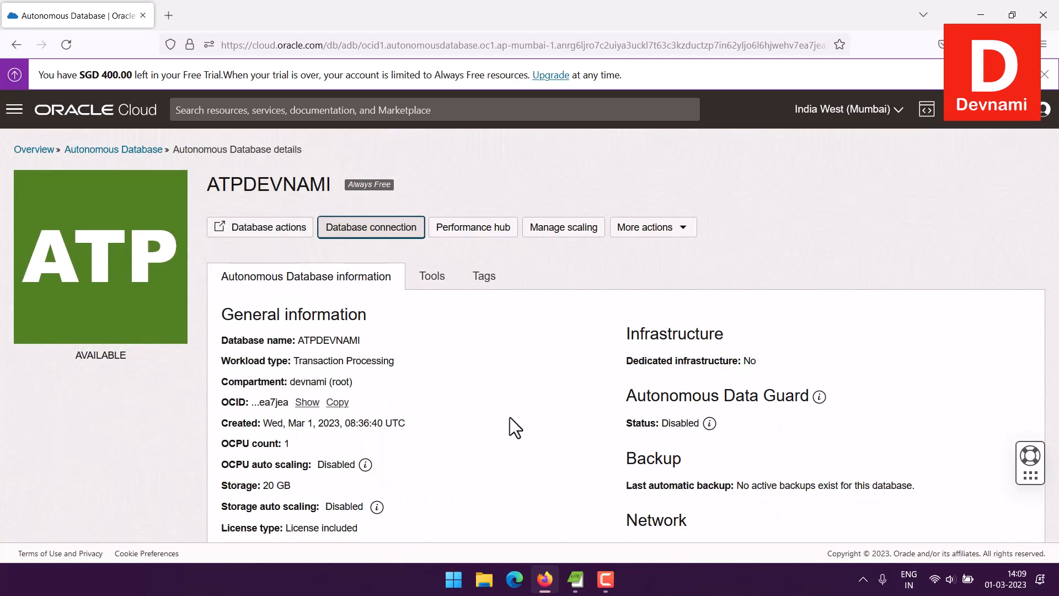
scroll(510, 417, "down", 4)
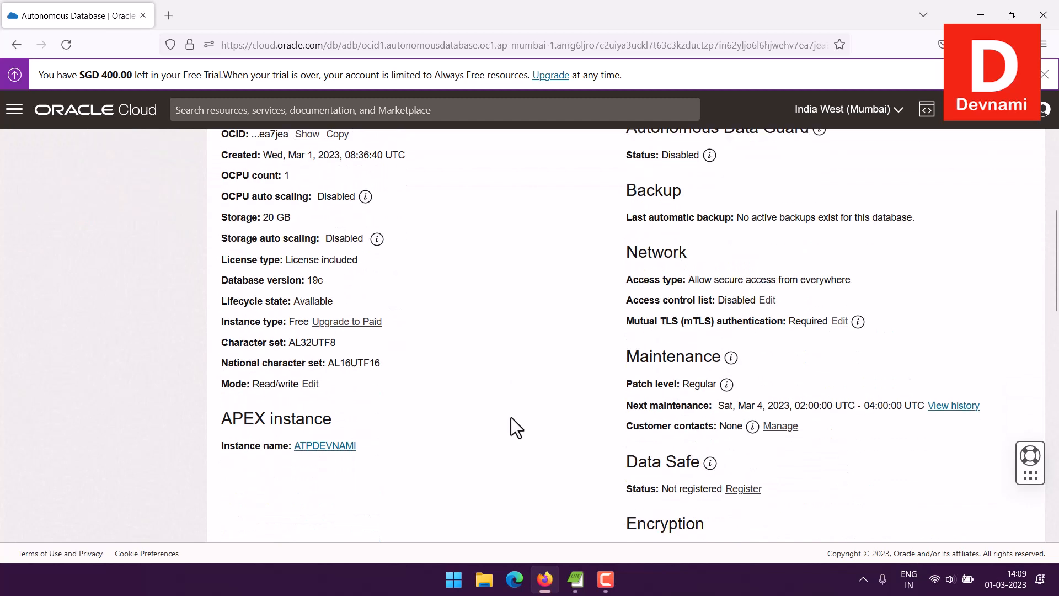
scroll(510, 417, "up", 3)
scroll(511, 417, "up", 1)
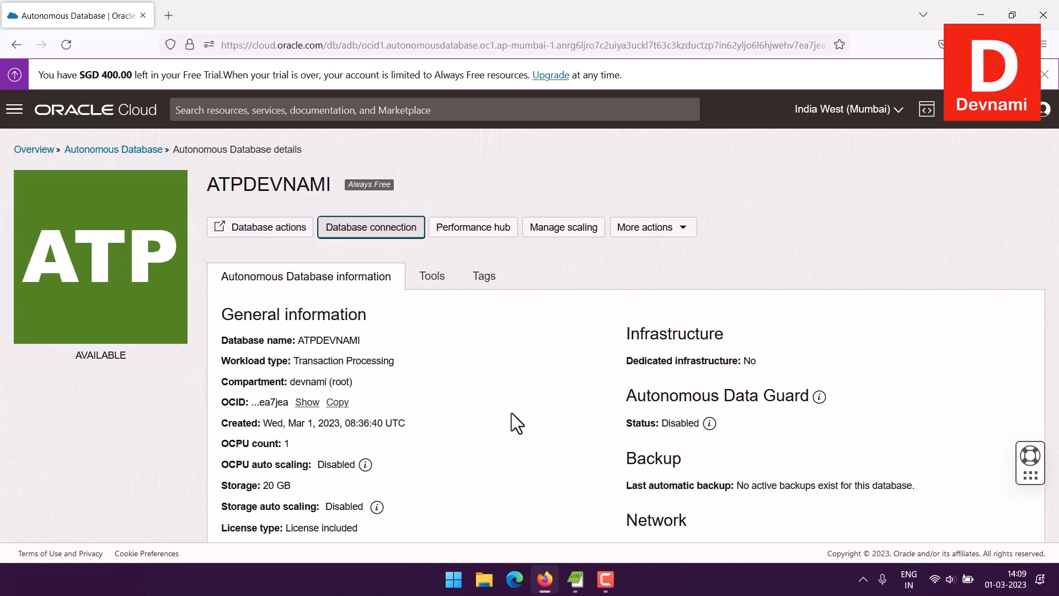
left_click(512, 413)
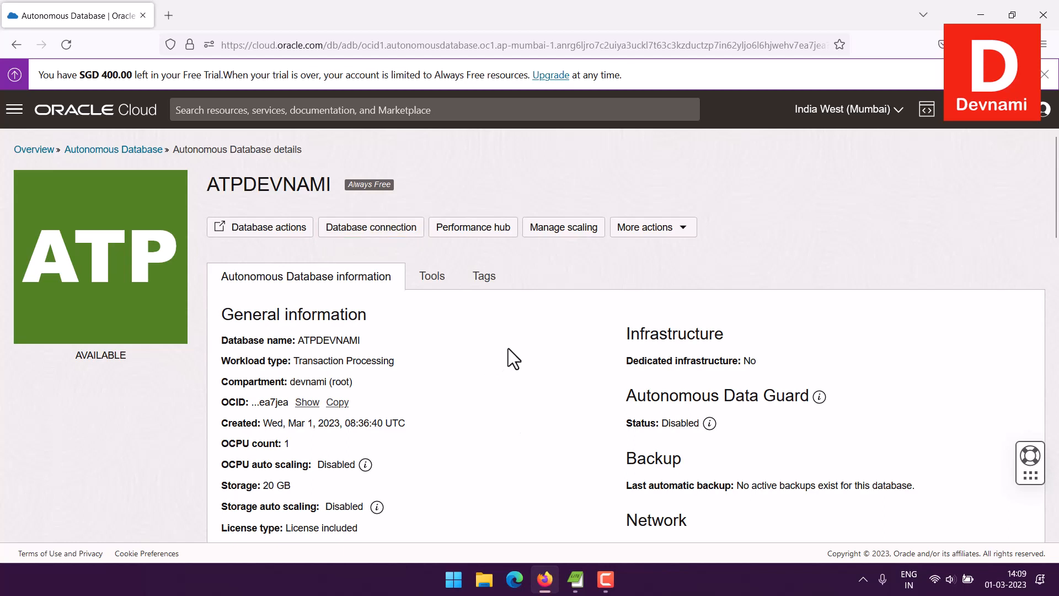
left_click(274, 231)
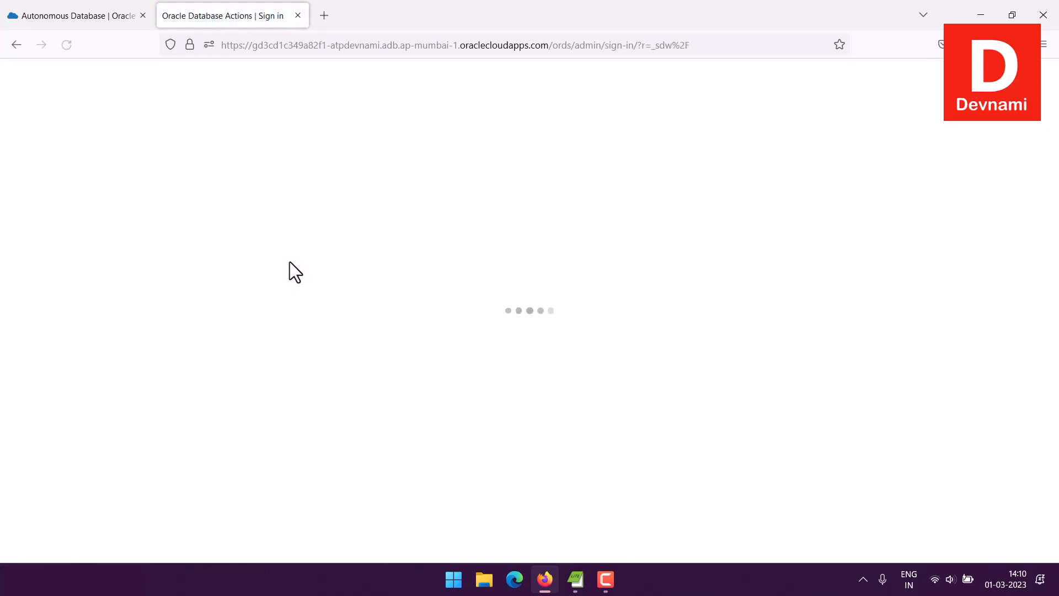
Step: Sign in to Database Actions with username ADMIN and the pasted admin password
left_click(473, 158)
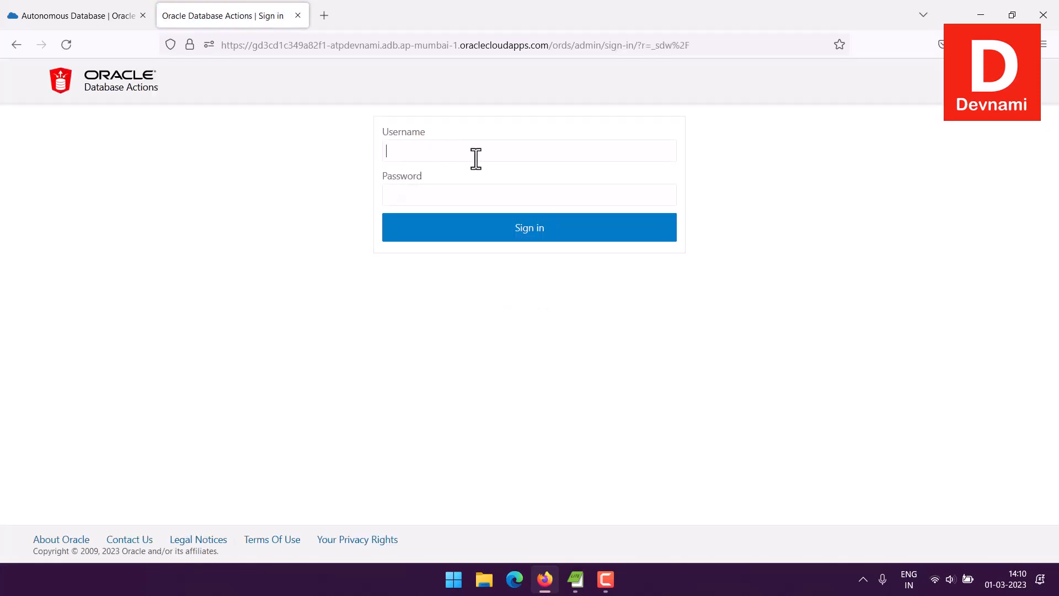
type("ADMIN")
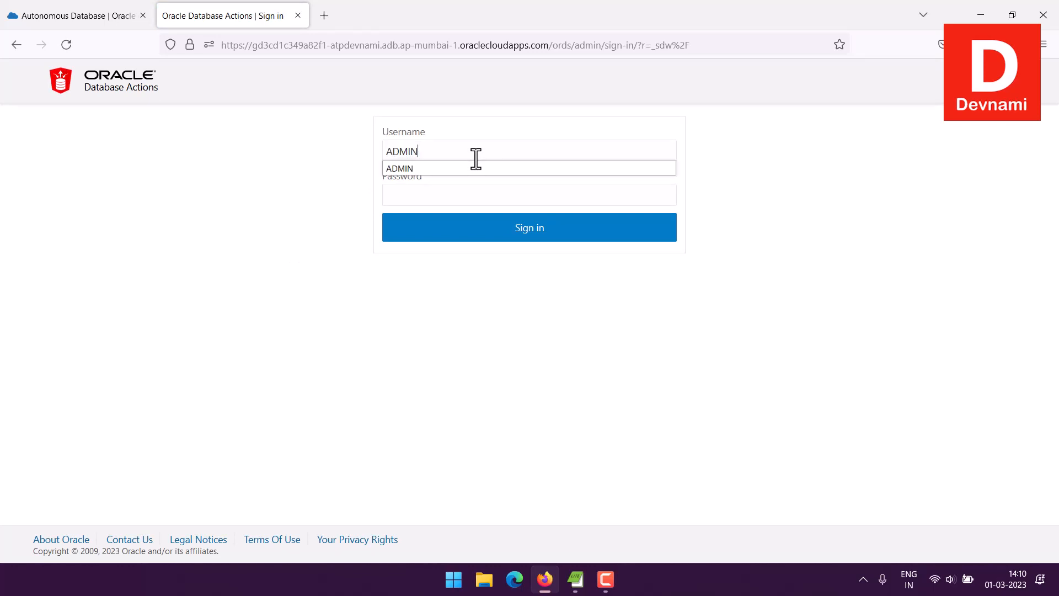
key("Tab")
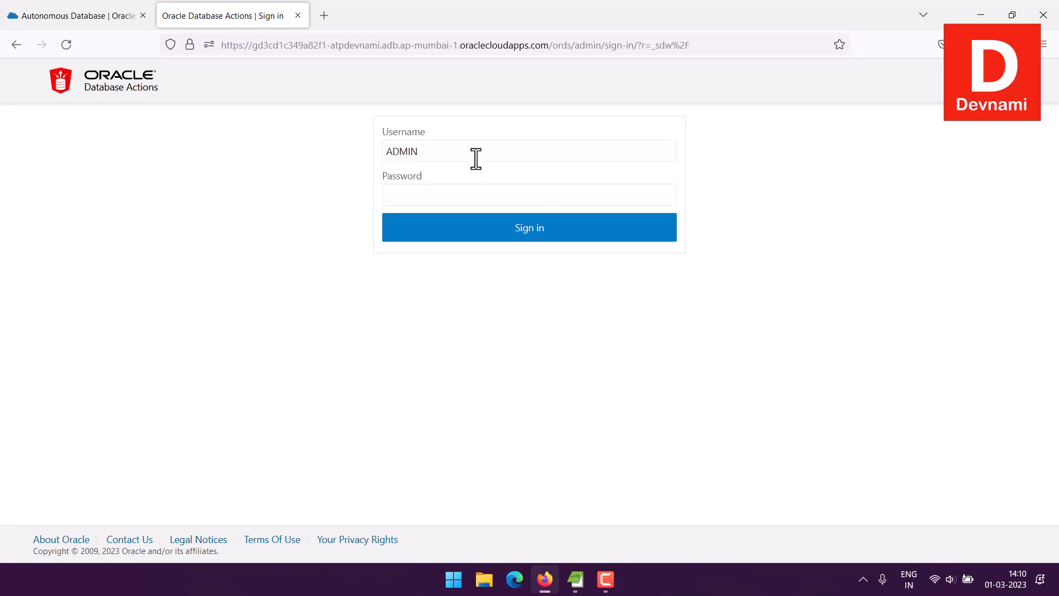
key("ctrl+v")
left_click(481, 229)
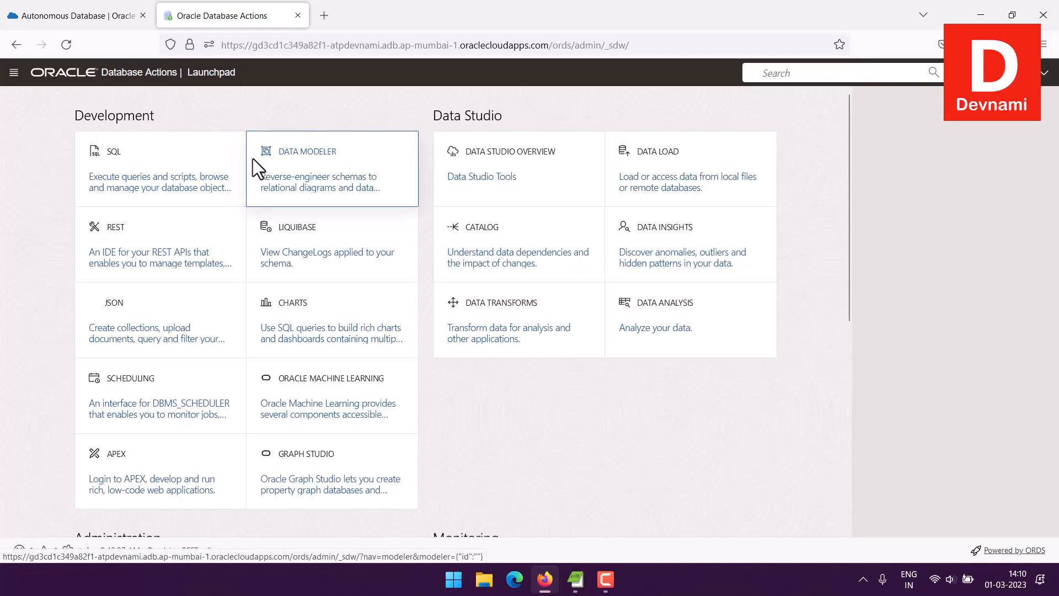
mouse_move(253, 158)
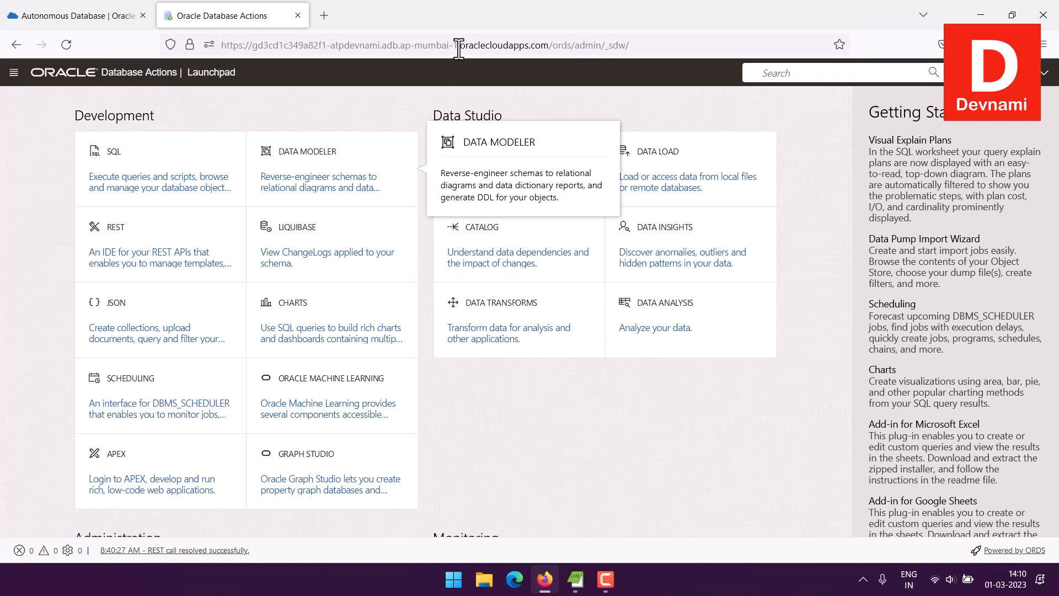
left_click_drag(575, 45, 602, 46)
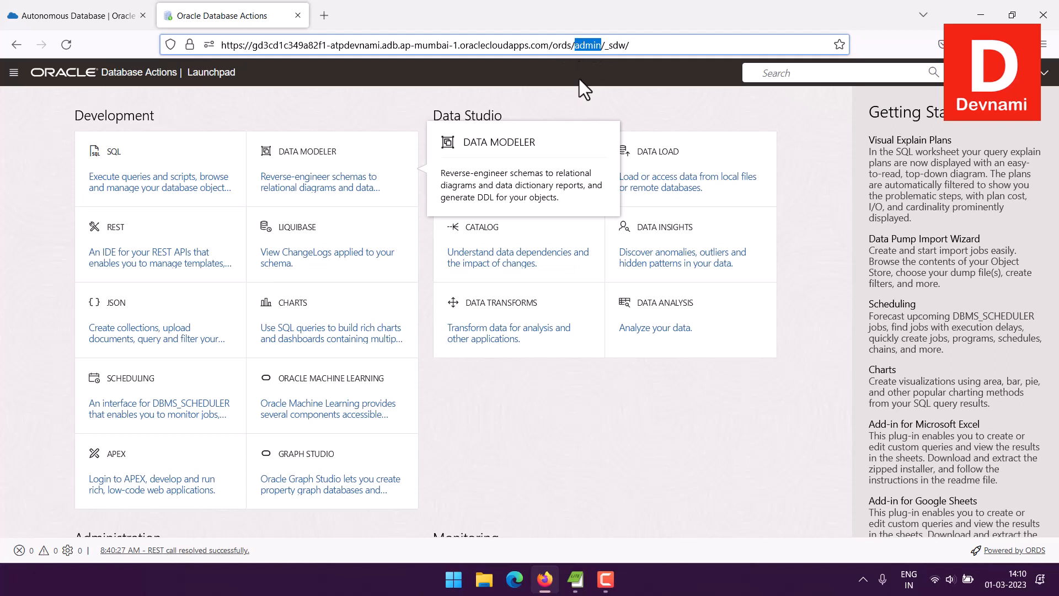
left_click(556, 97)
left_click_drag(434, 116, 493, 117)
left_click(492, 117)
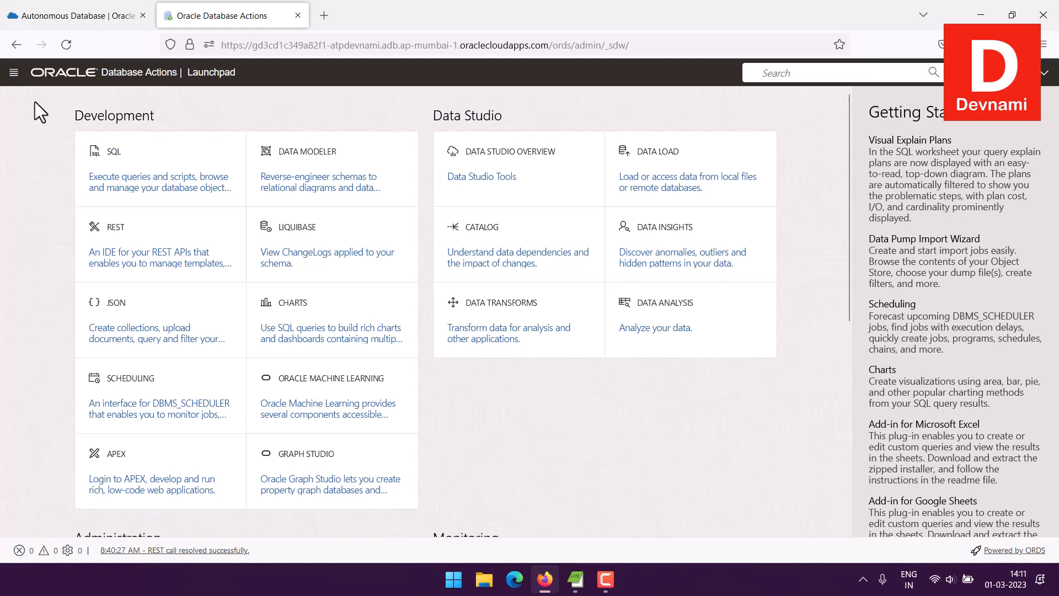
left_click(13, 74)
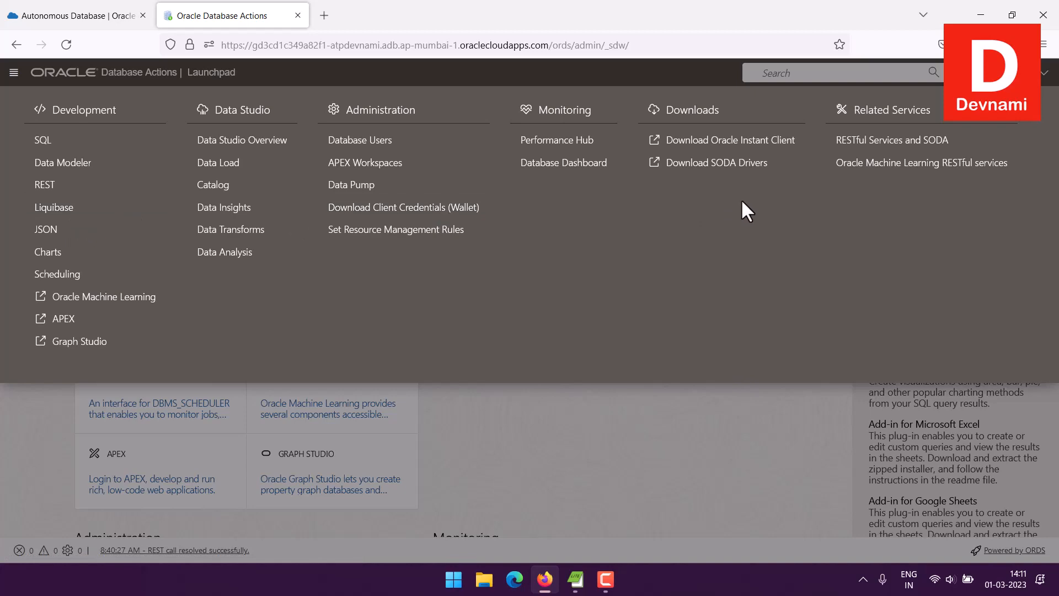
left_click(16, 74)
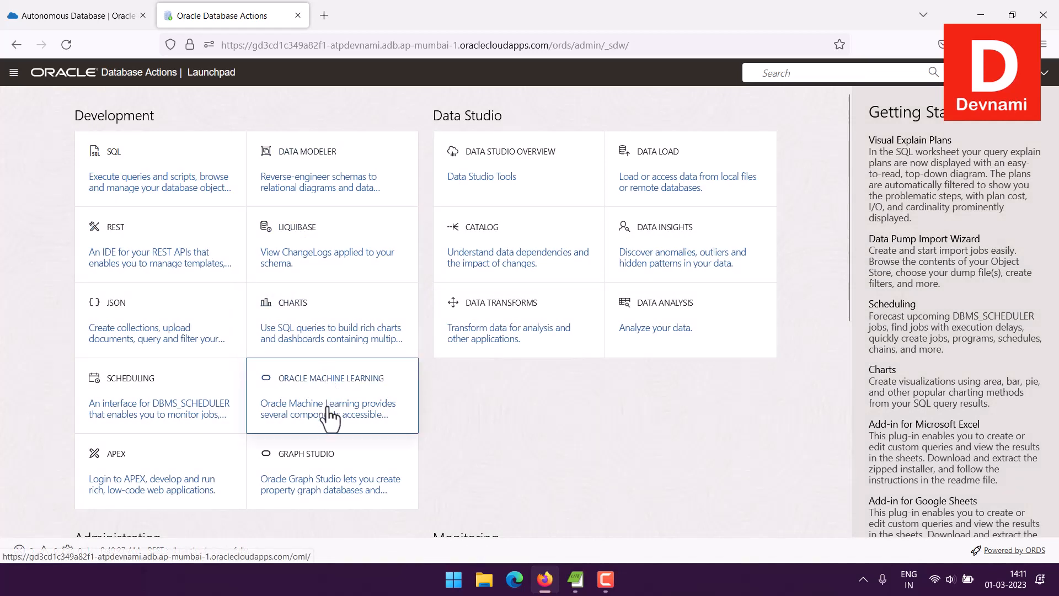
mouse_move(330, 418)
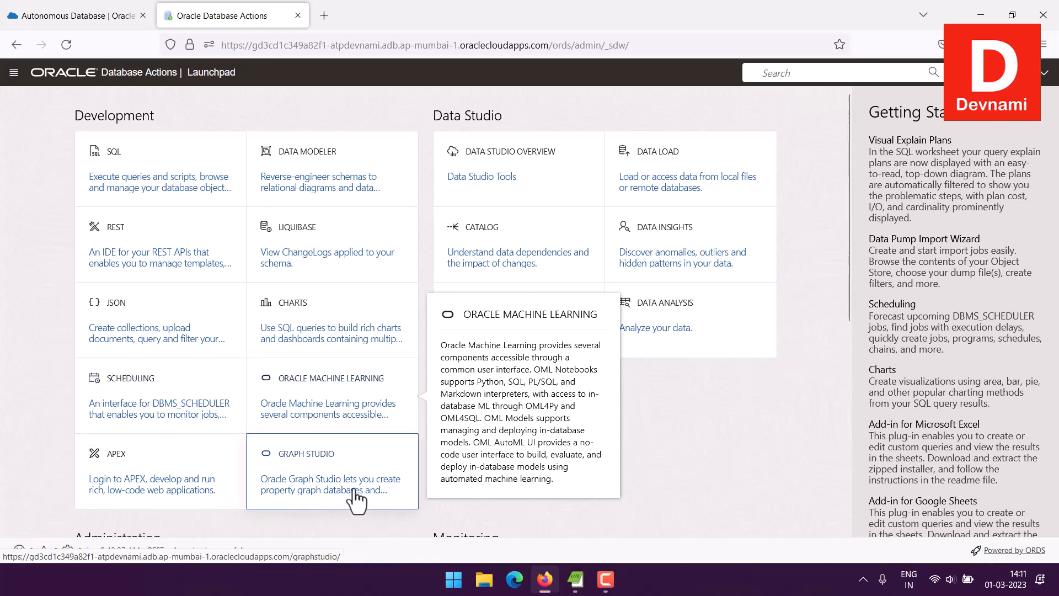
scroll(75, 386, "down", 3)
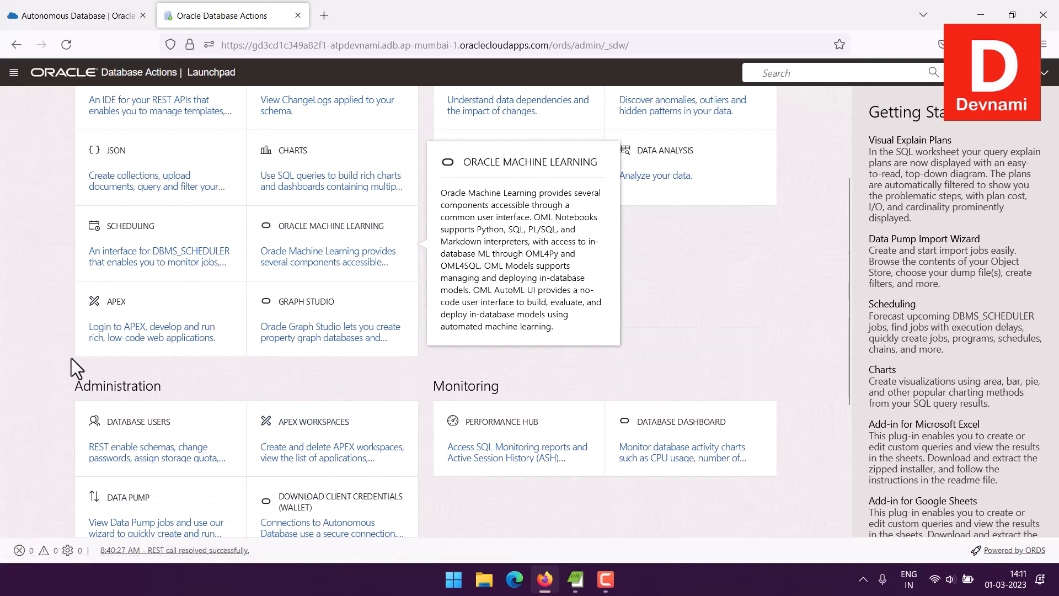
scroll(9, 277, "up", 2)
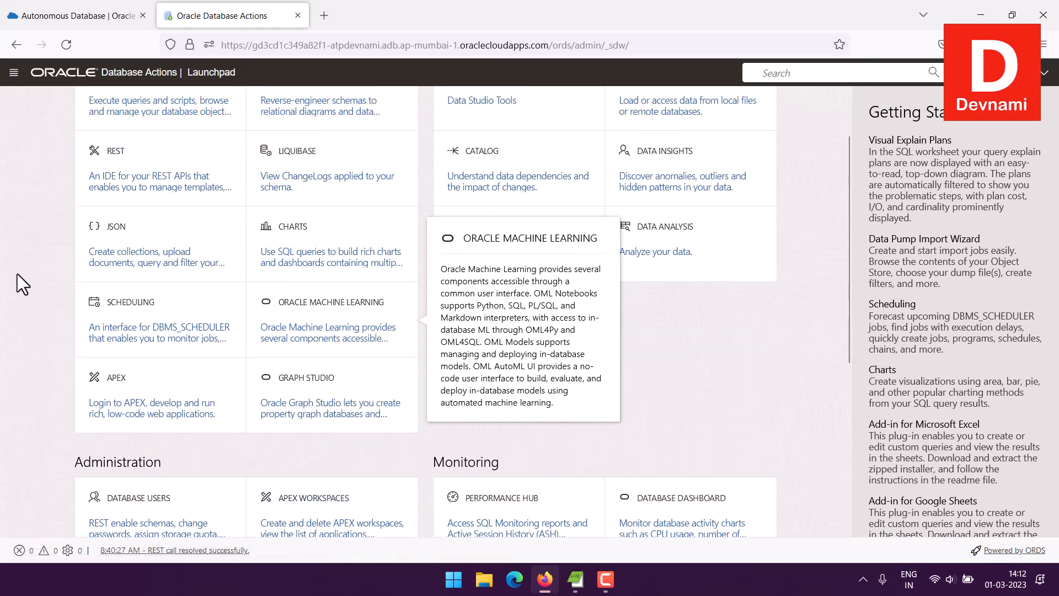
mouse_move(171, 271)
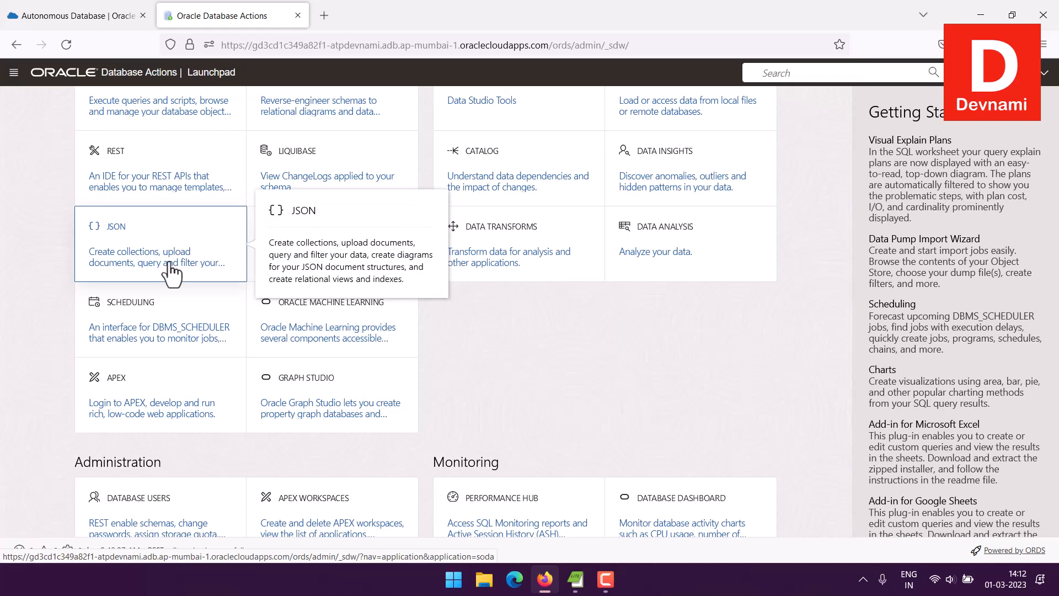
scroll(52, 261, "up", 2)
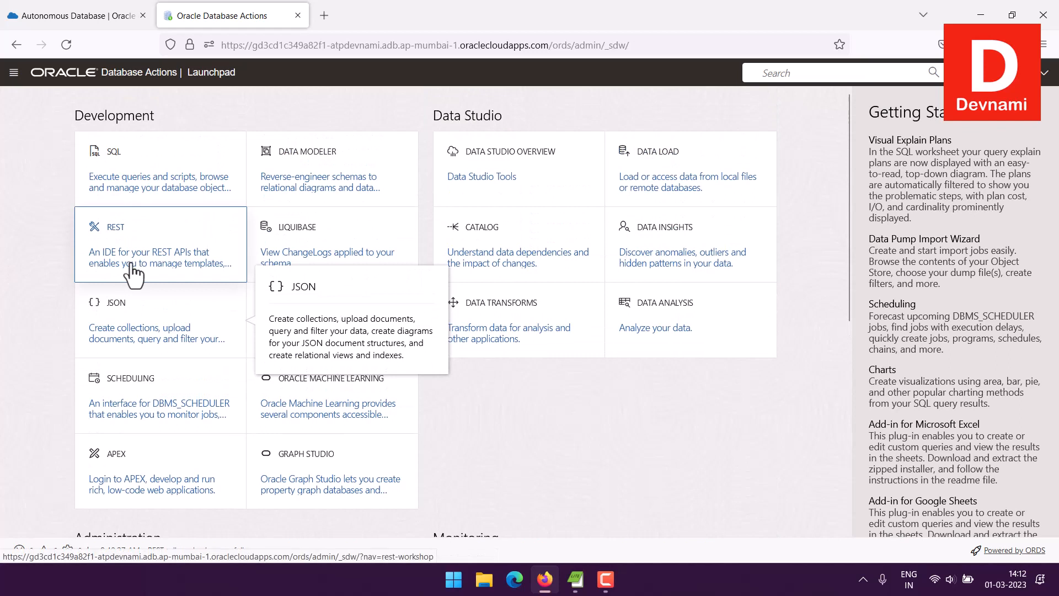
mouse_move(133, 270)
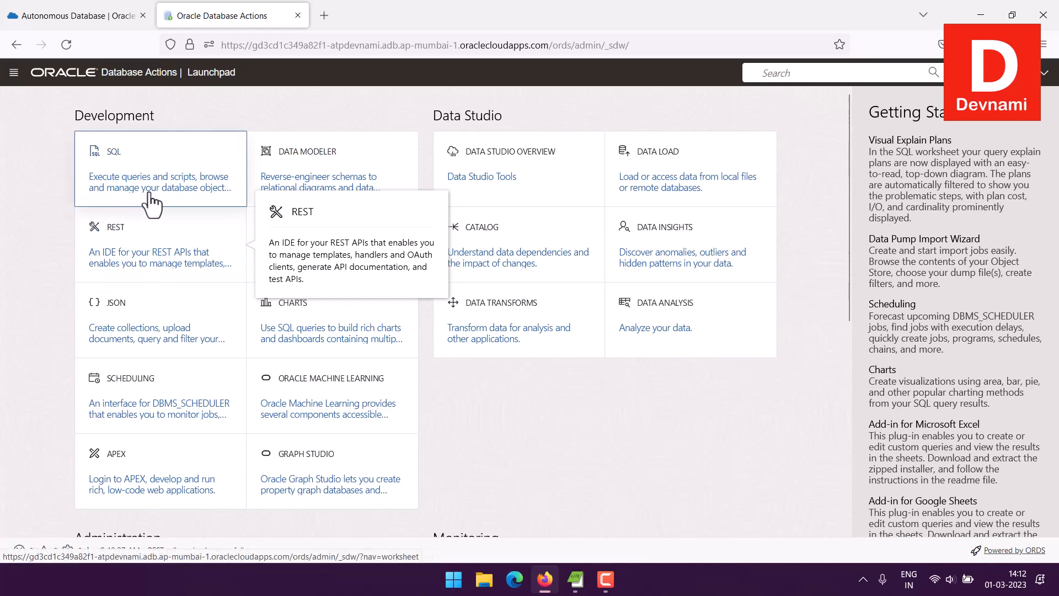
mouse_move(208, 199)
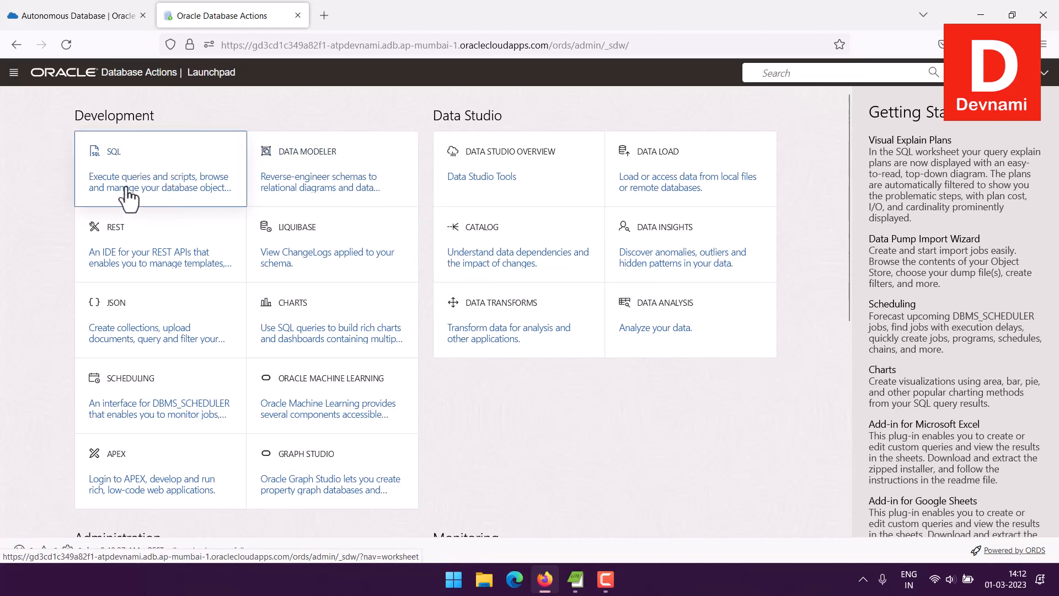
mouse_move(127, 190)
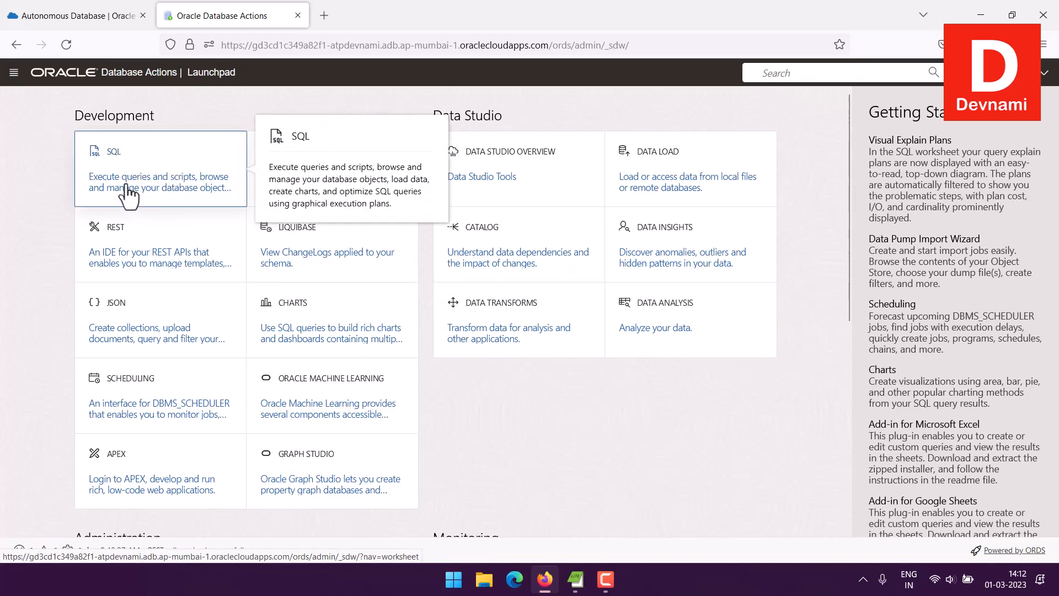
Step: Open the SQL worksheet and step through its tour up to the Format SQL step
left_click(137, 190)
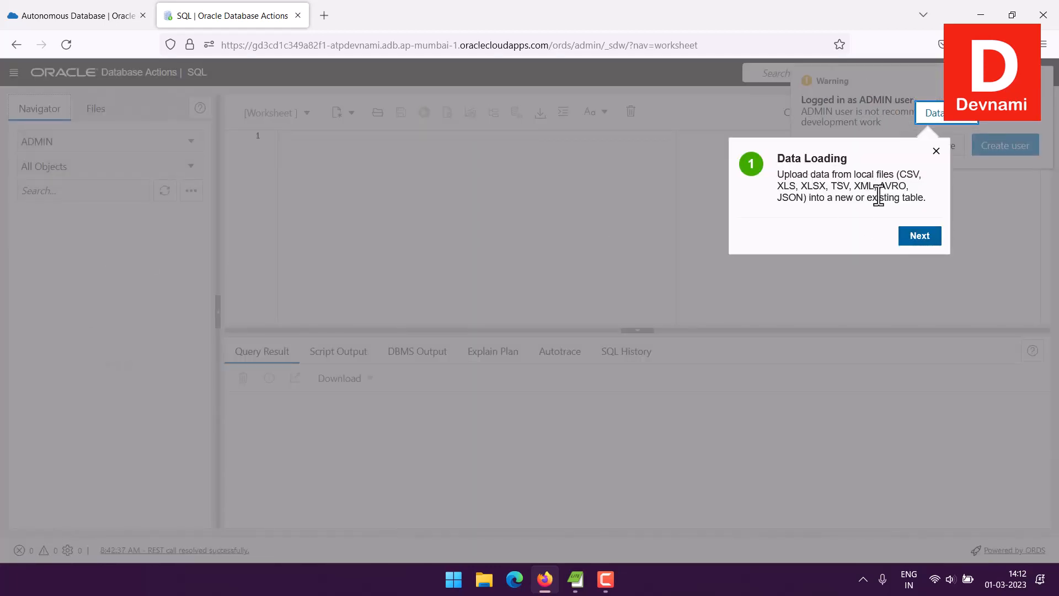
left_click(918, 239)
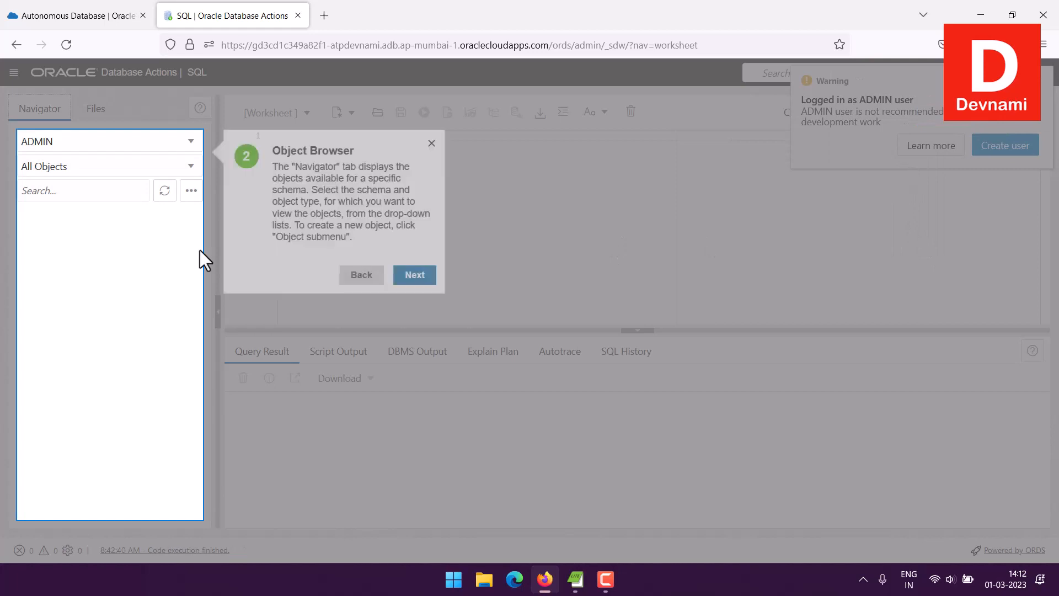
left_click(408, 274)
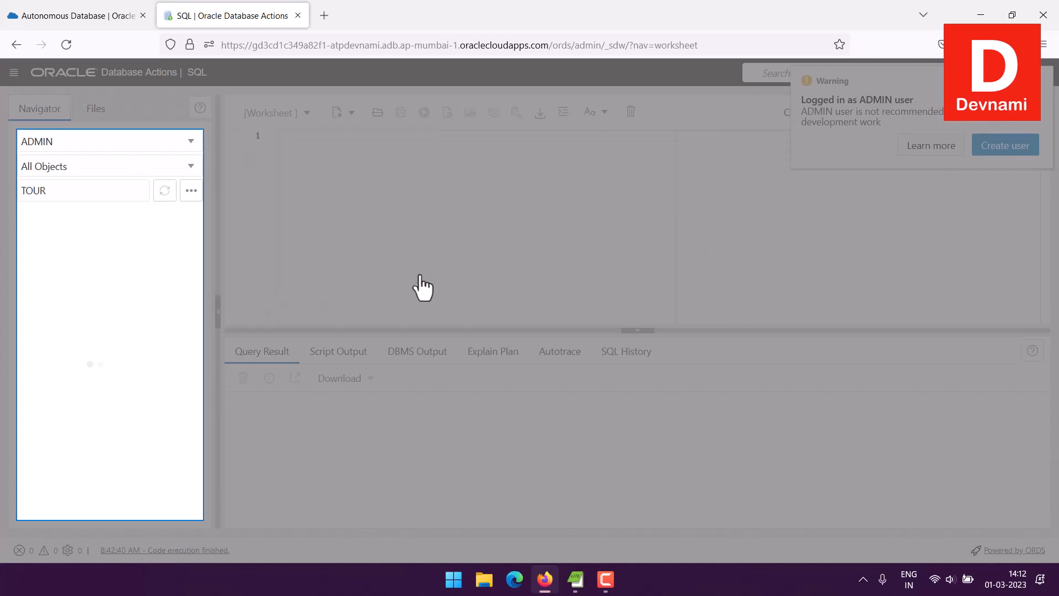
left_click(410, 271)
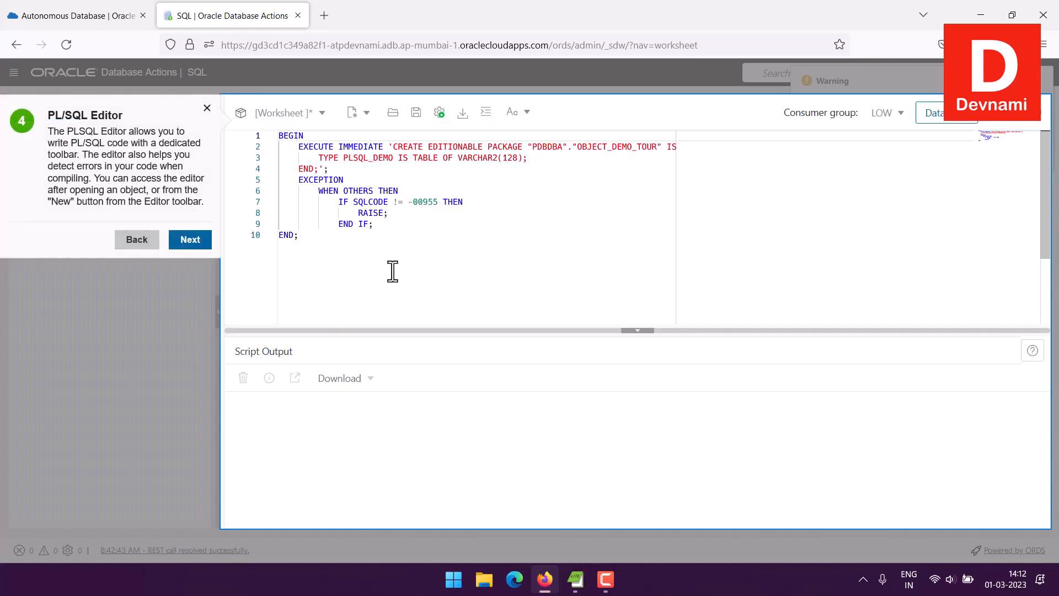
left_click(194, 243)
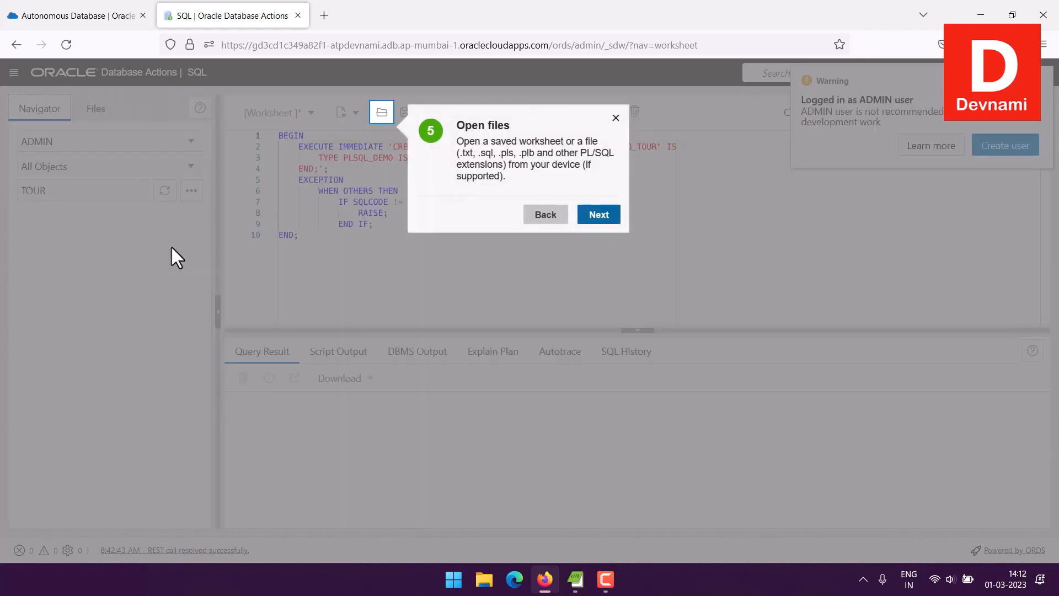
left_click(602, 220)
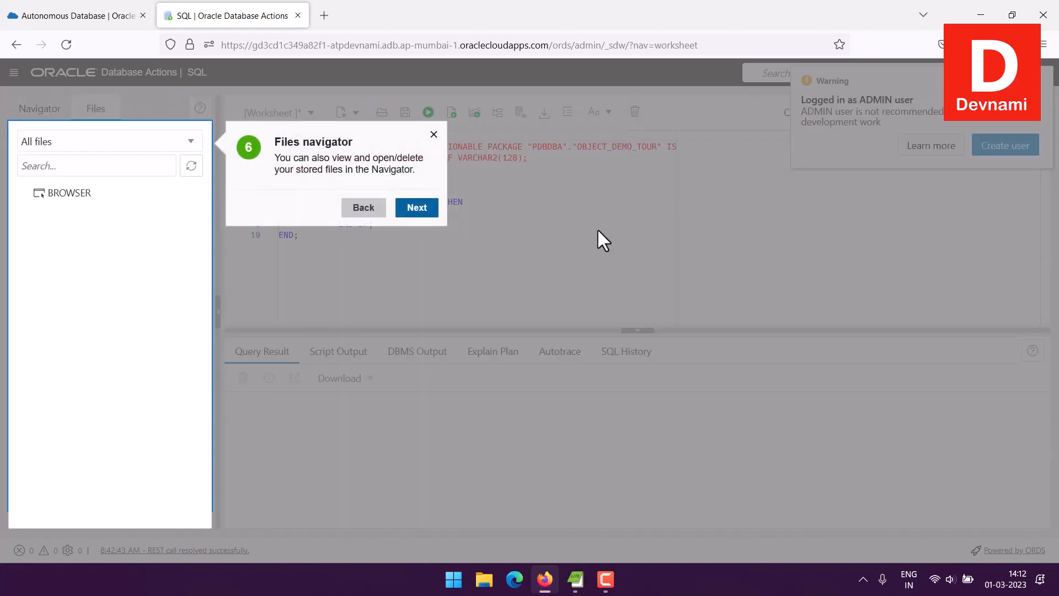
left_click(424, 208)
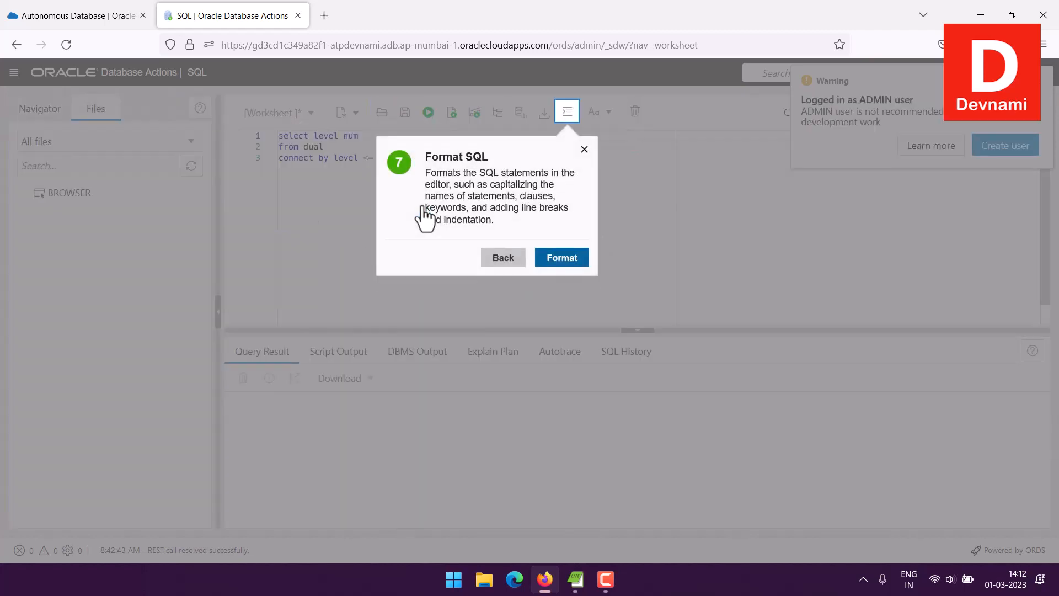
Step: Format and run the tour's sample query, try its chart option, and finish the tour
left_click(566, 261)
left_click(745, 194)
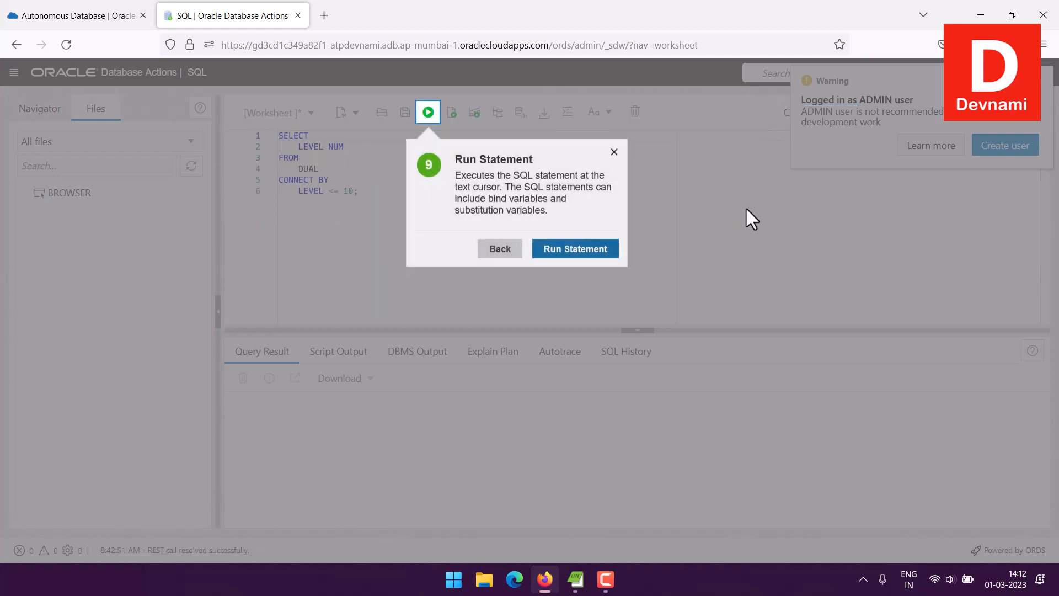
left_click(614, 249)
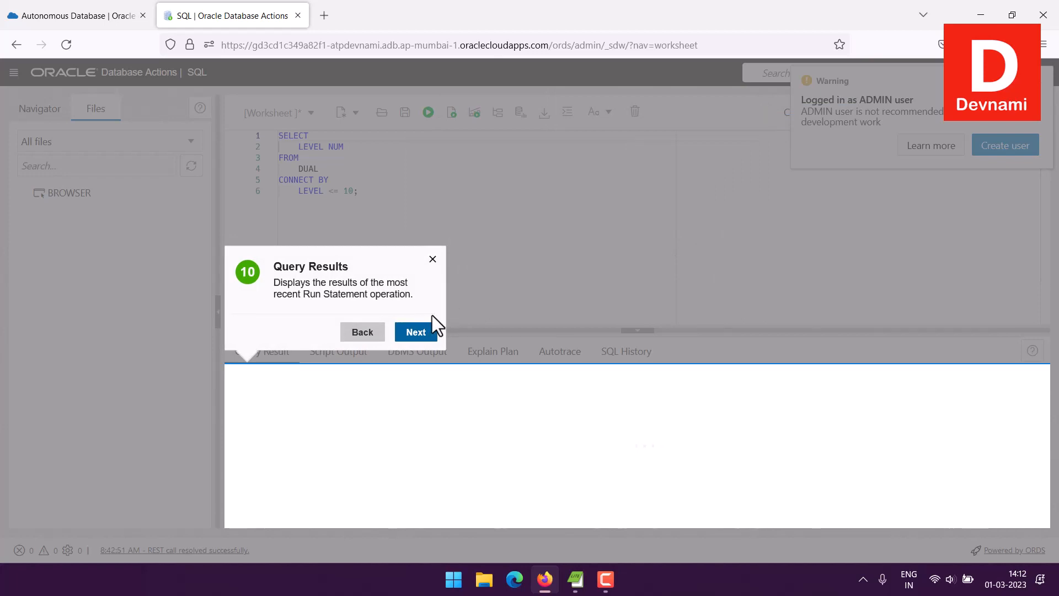
left_click(421, 327)
left_click(608, 305)
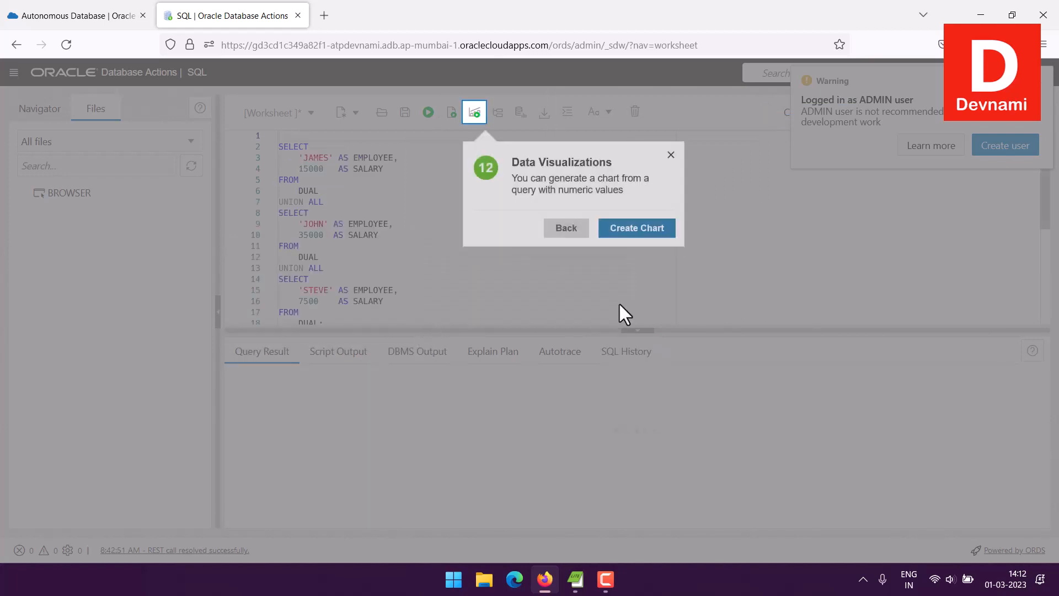
left_click(636, 226)
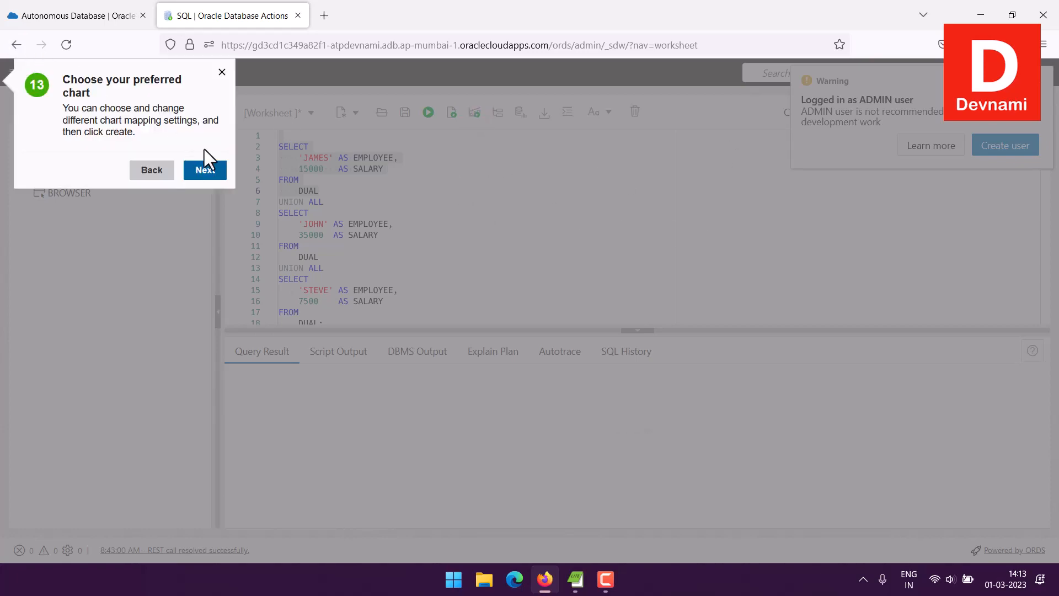
left_click(206, 169)
left_click(950, 194)
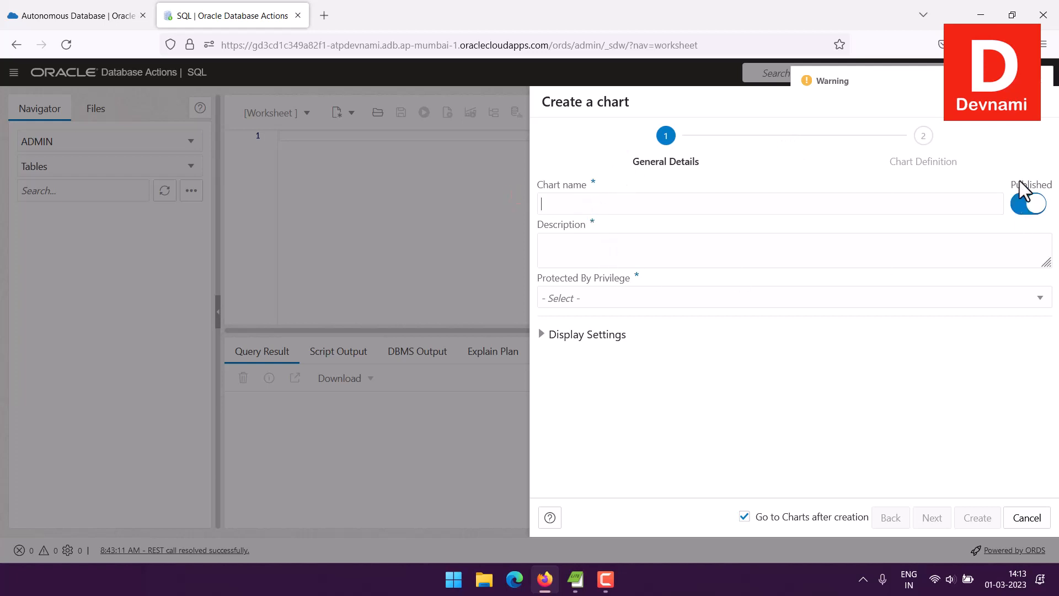
Step: Cancel the Create a chart panel and dismiss the ADMIN user warning
left_click(1027, 520)
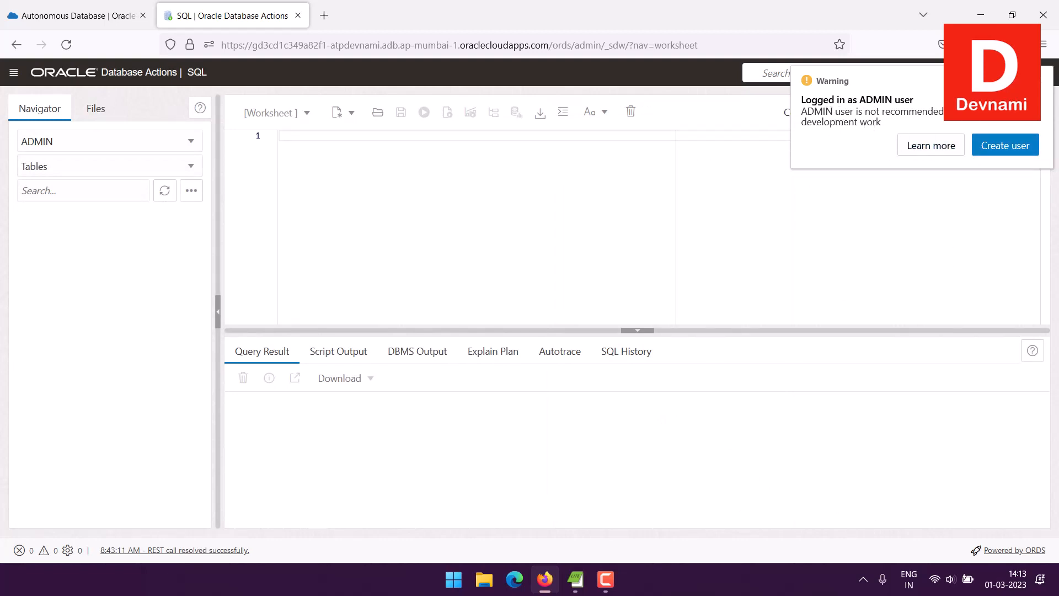
left_click(1041, 84)
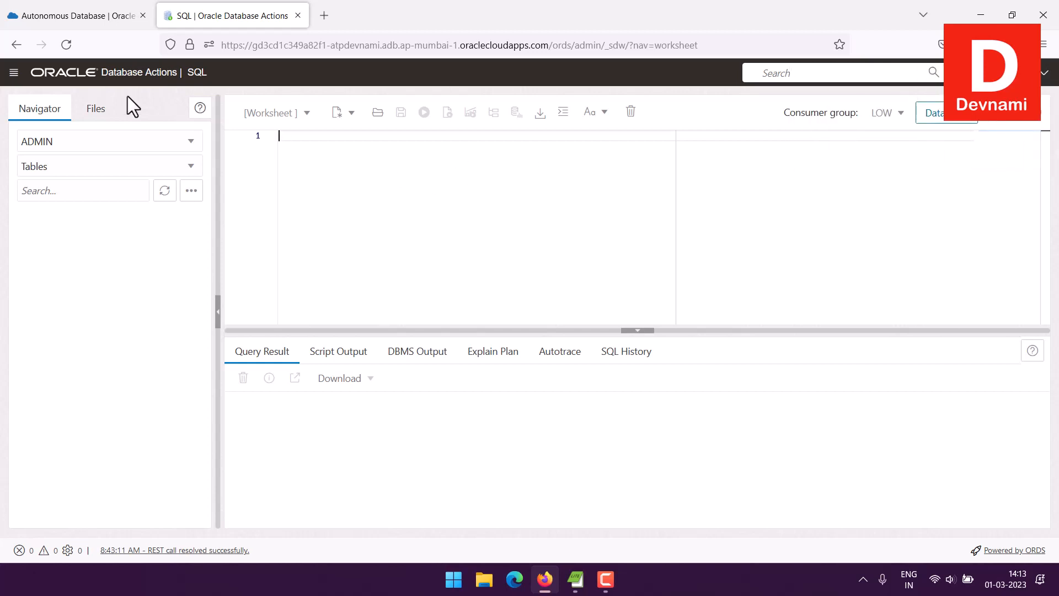
left_click(22, 76)
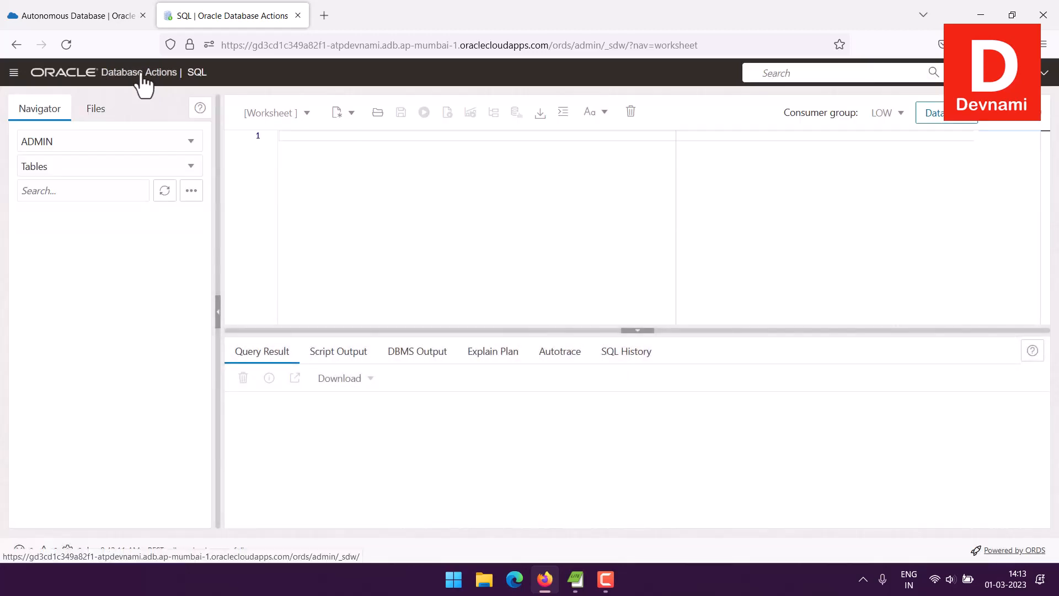
Step: Return to the Launchpad and scroll down to its Administration and Monitoring tools
left_click(141, 78)
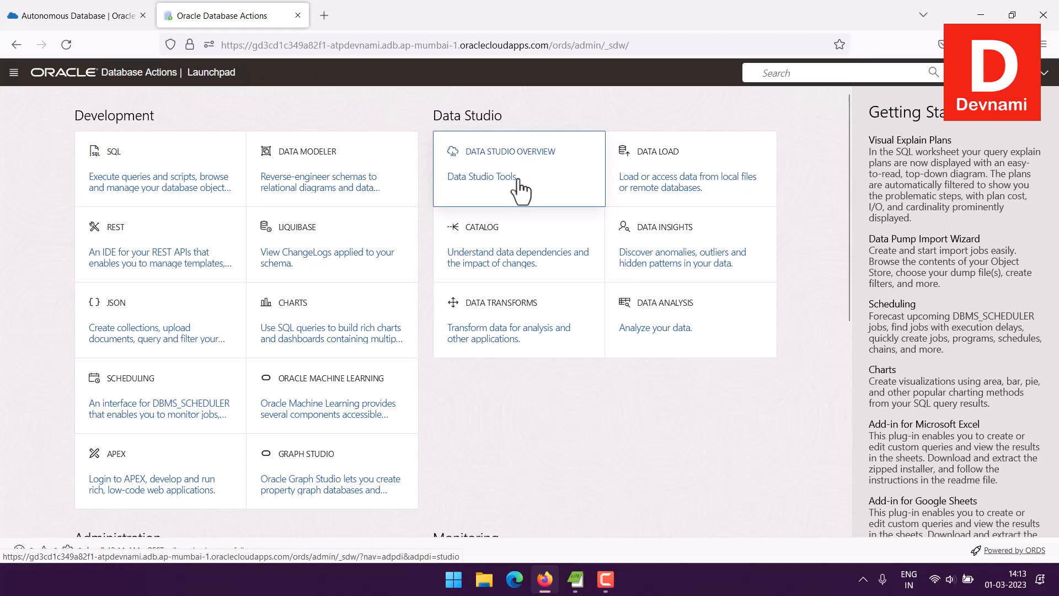
left_click_drag(515, 178, 656, 174)
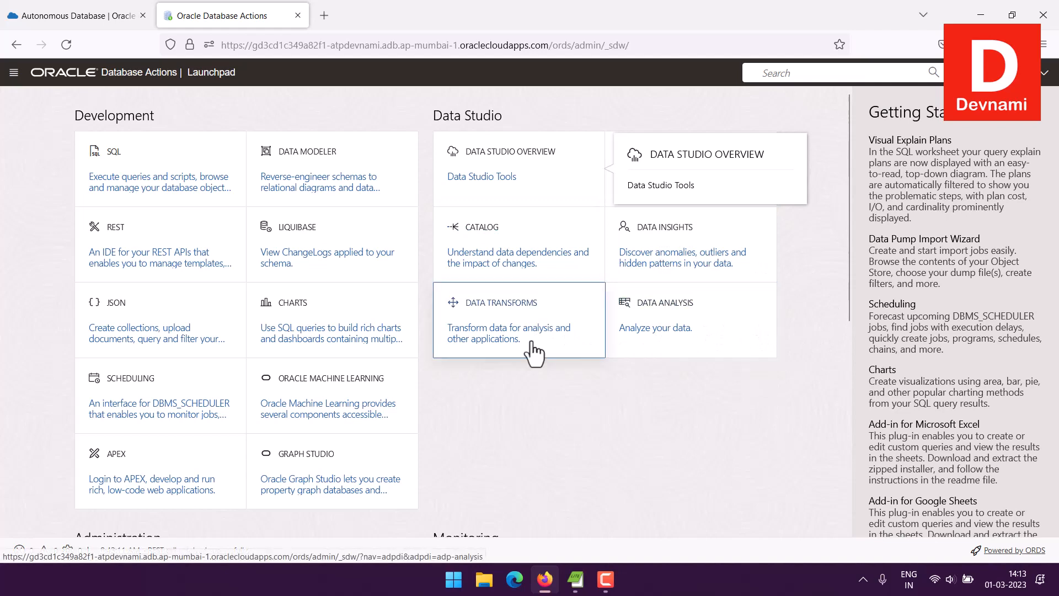
scroll(659, 424, "down", 5)
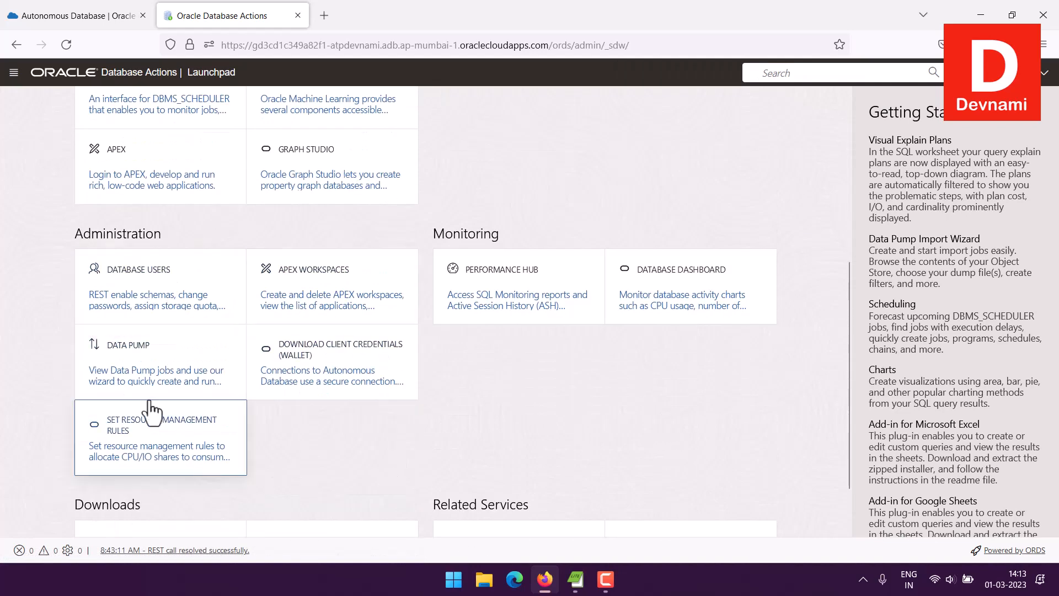
left_click(14, 73)
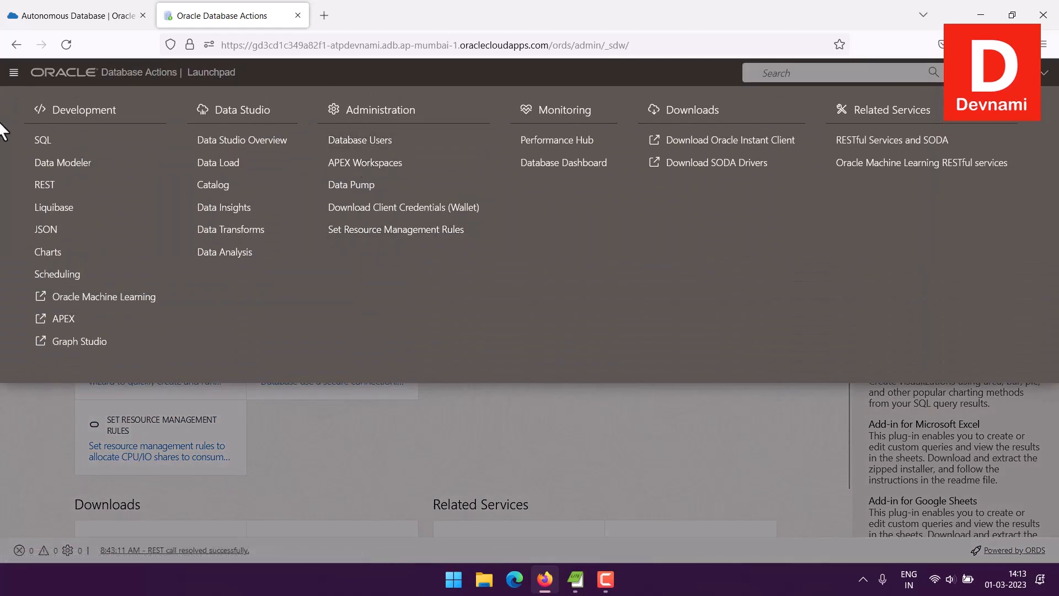
left_click(13, 74)
scroll(2, 395, "down", 2)
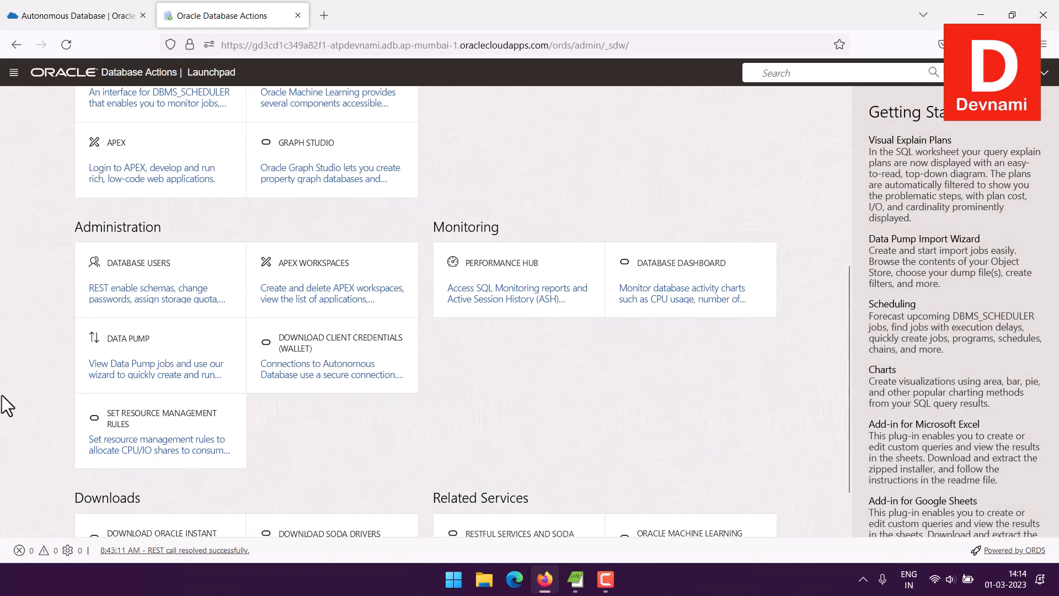